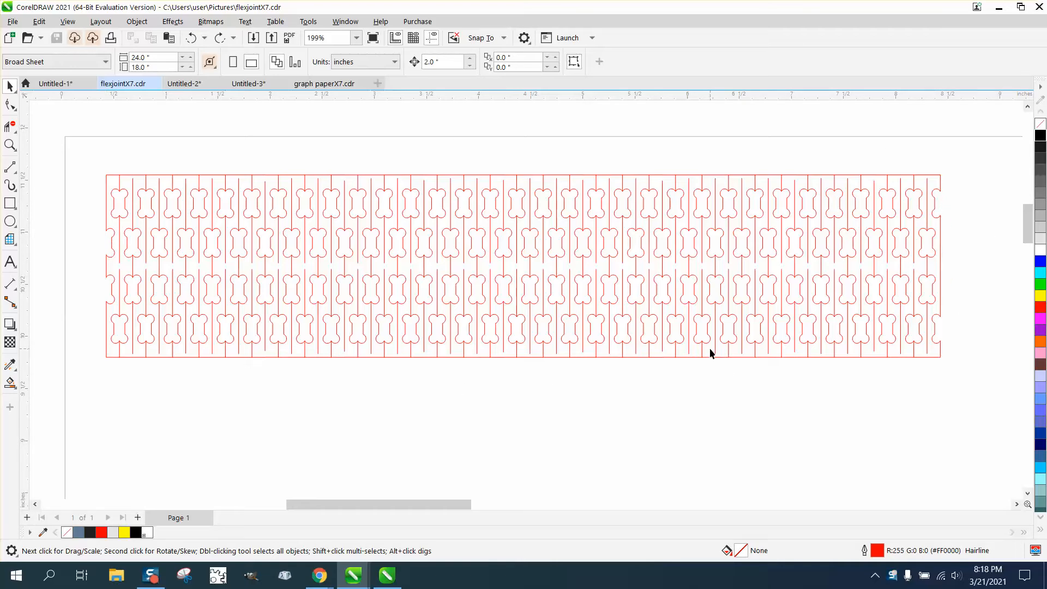
# - Delete the outer frame and partial bone segments left of the pattern's first full vertical line with Virtual Segment Delete
pyautogui.click(9, 126)
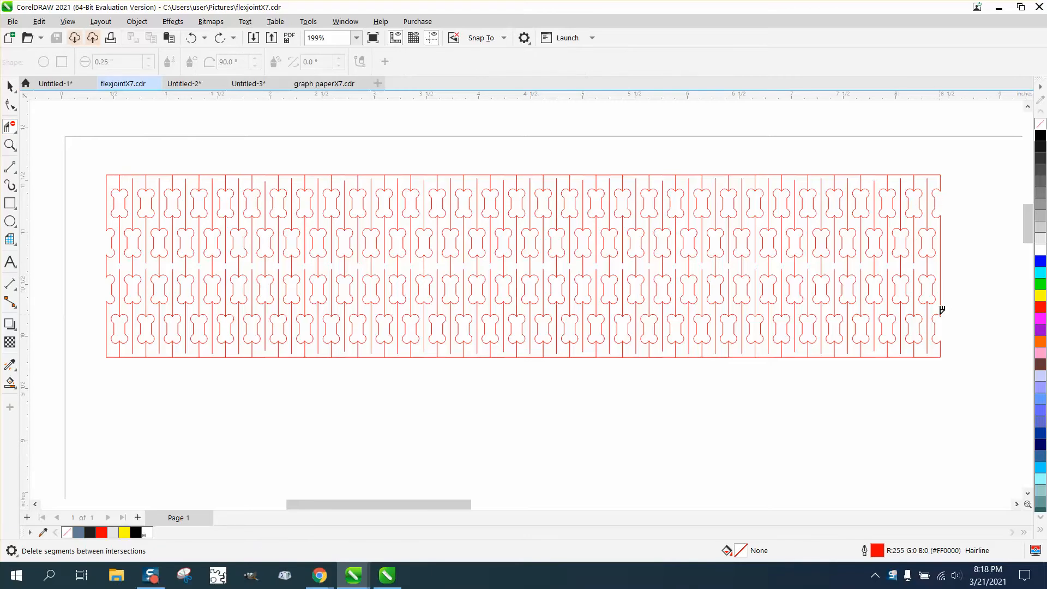
pyautogui.click(110, 174)
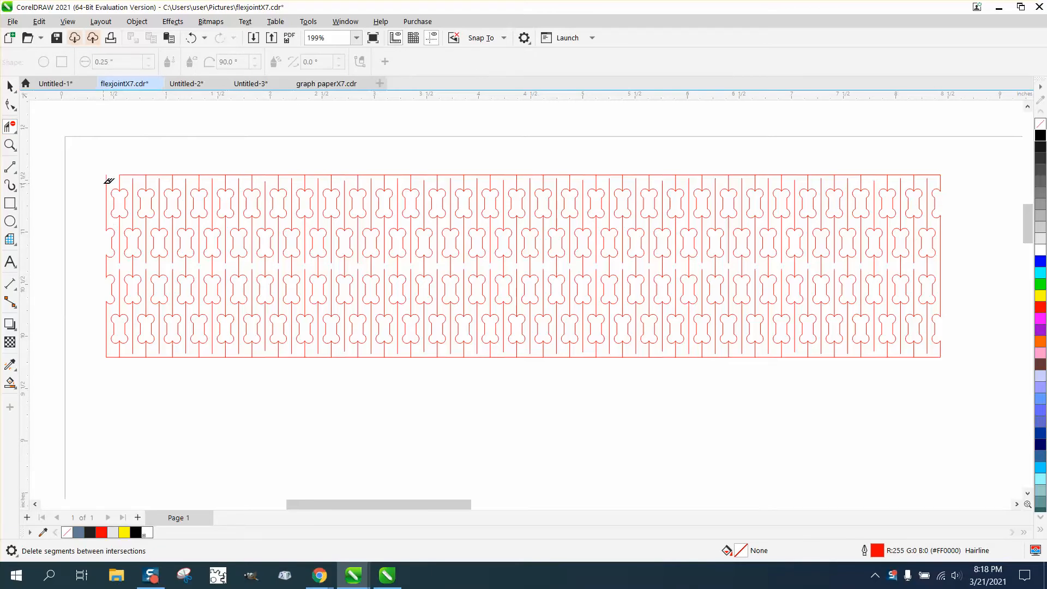
pyautogui.click(112, 246)
pyautogui.click(109, 294)
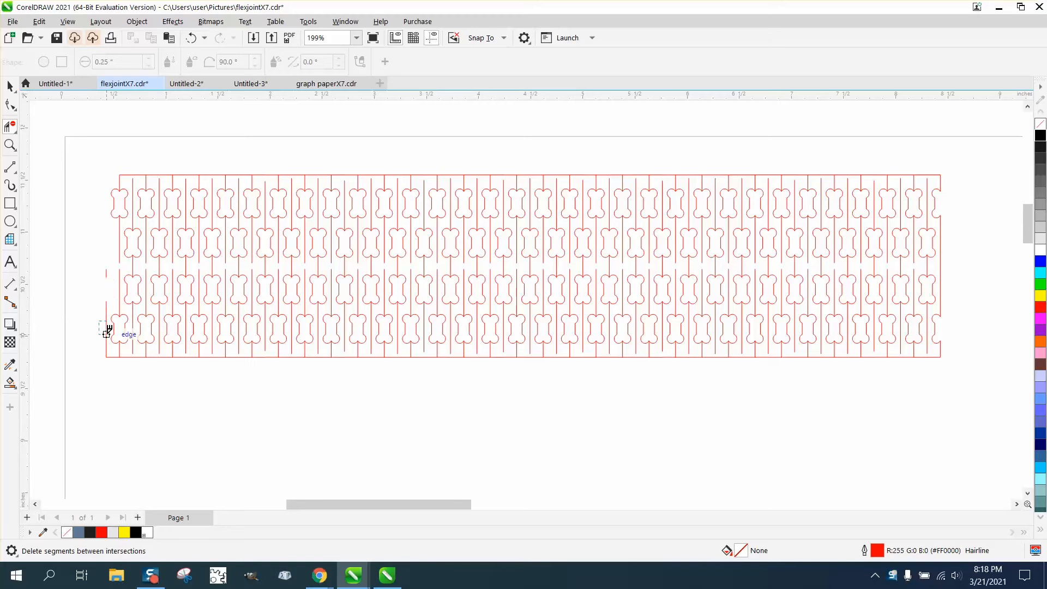
pyautogui.click(106, 328)
pyautogui.click(106, 274)
pyautogui.click(112, 355)
# - Set the nudge distance to 0.5 inches
pyautogui.click(10, 145)
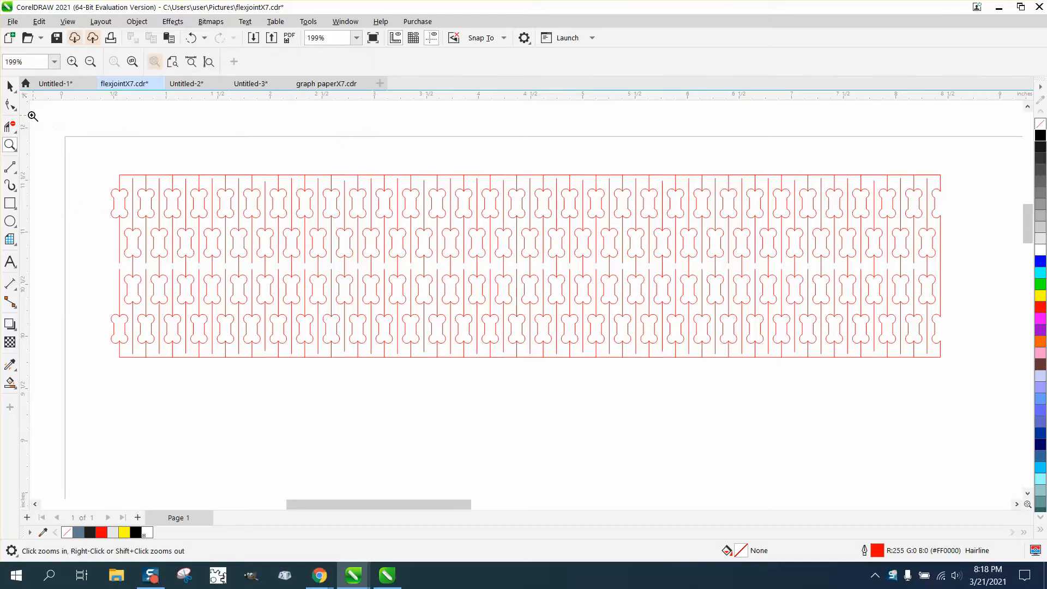
pyautogui.click(207, 115)
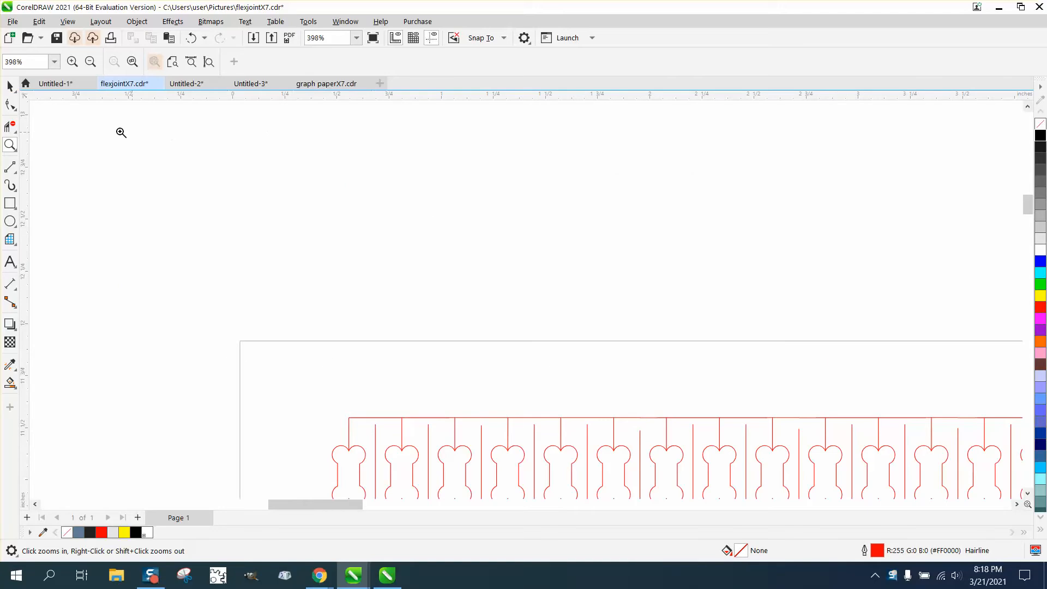
pyautogui.click(9, 85)
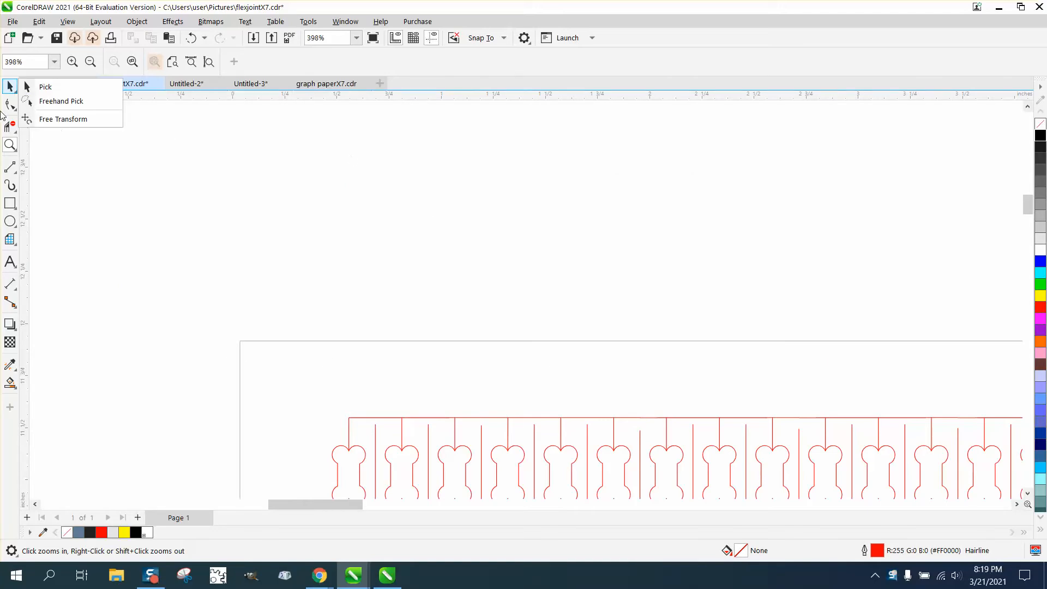
pyautogui.moveTo(10, 103)
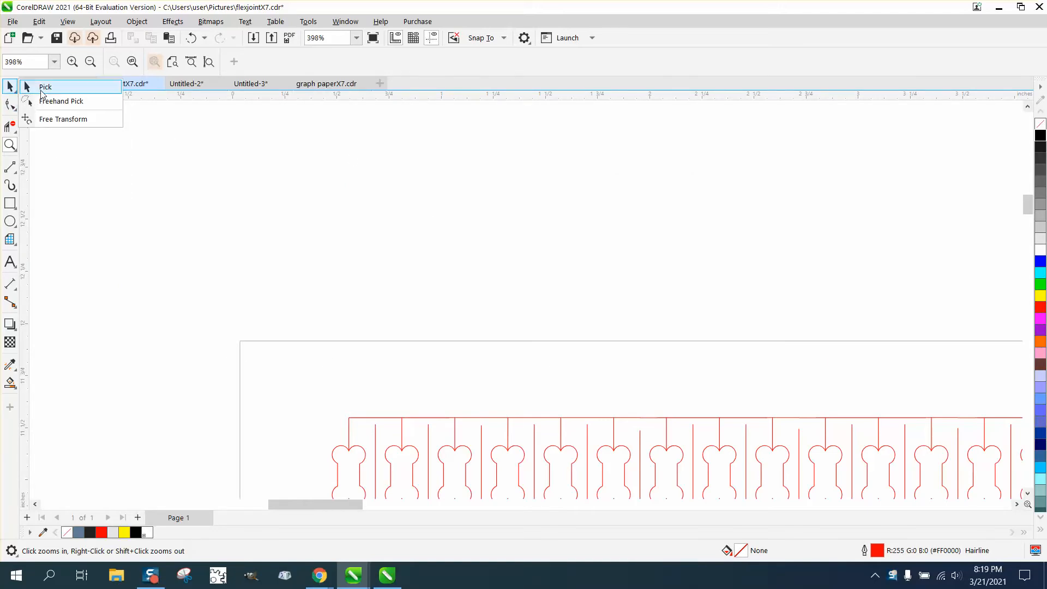
pyautogui.click(40, 85)
pyautogui.scroll(-2, 269, 196)
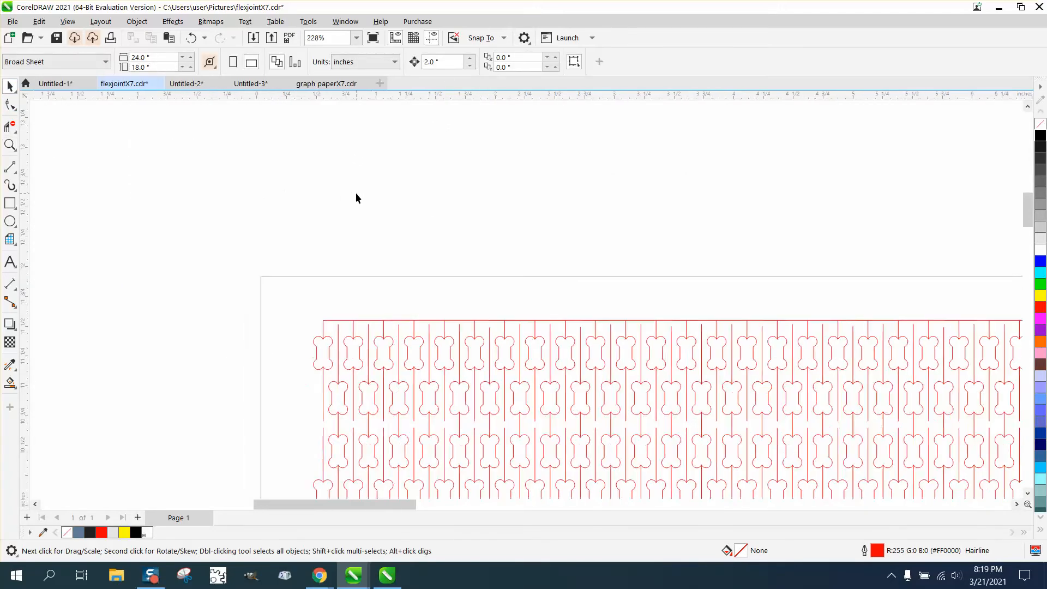
pyautogui.click(433, 61)
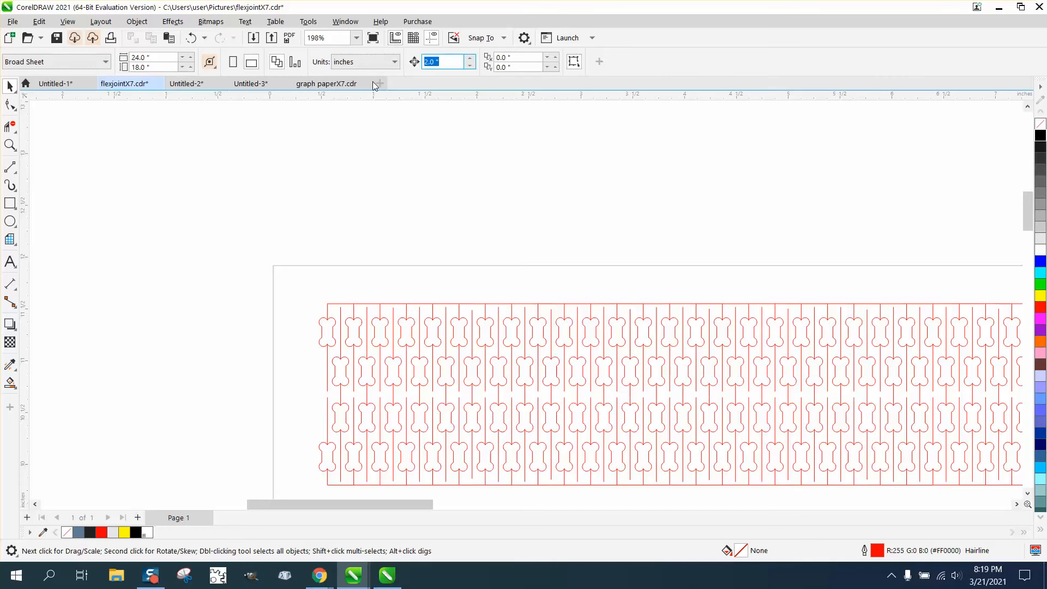
pyautogui.write('.5')
# - Smart Fill the upper and lower bones on the pattern's left edge in yellow and nudge each filled shape 0.5 inches left
pyautogui.click(10, 145)
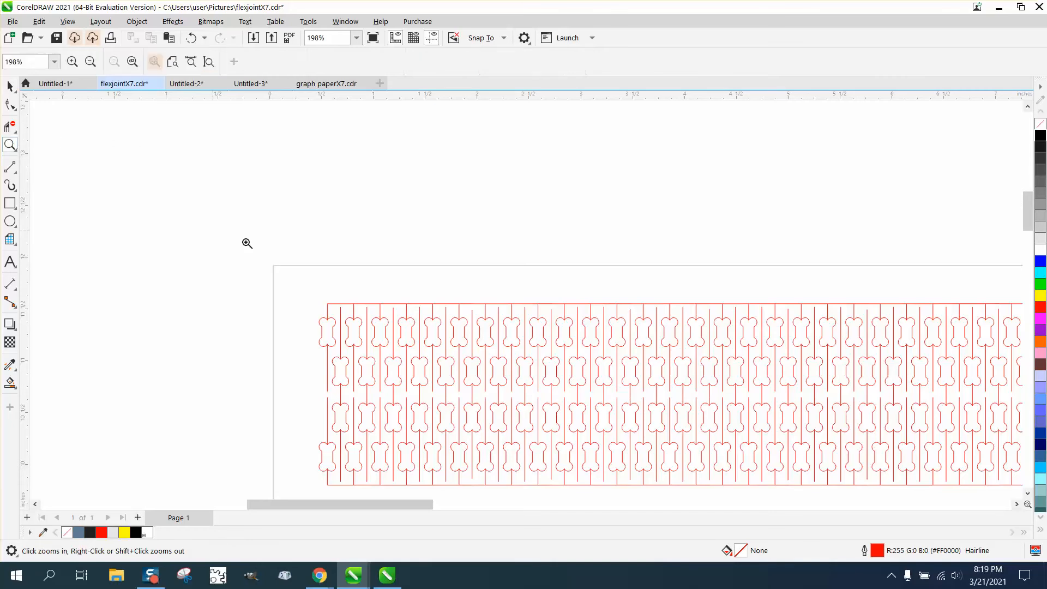
pyautogui.scroll(-1, 278, 276)
pyautogui.scroll(3, 271, 403)
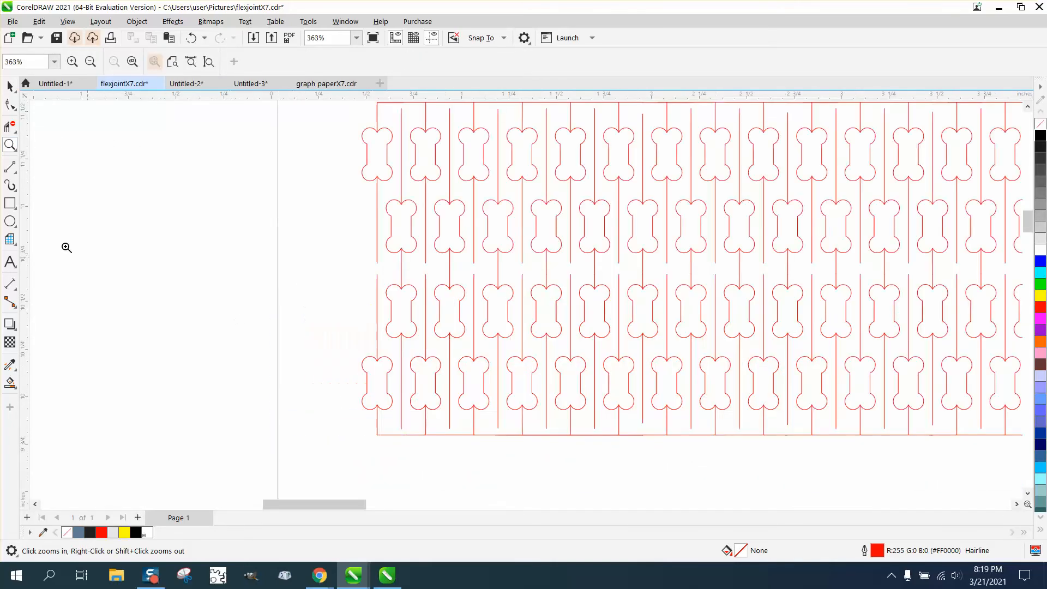
pyautogui.click(9, 383)
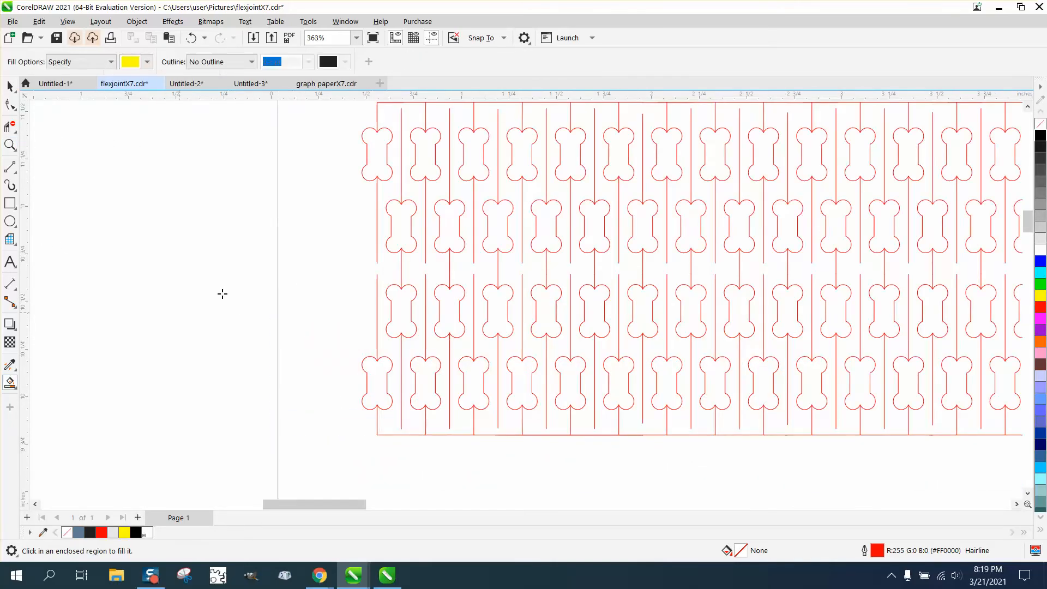
pyautogui.click(373, 151)
pyautogui.press('Left')
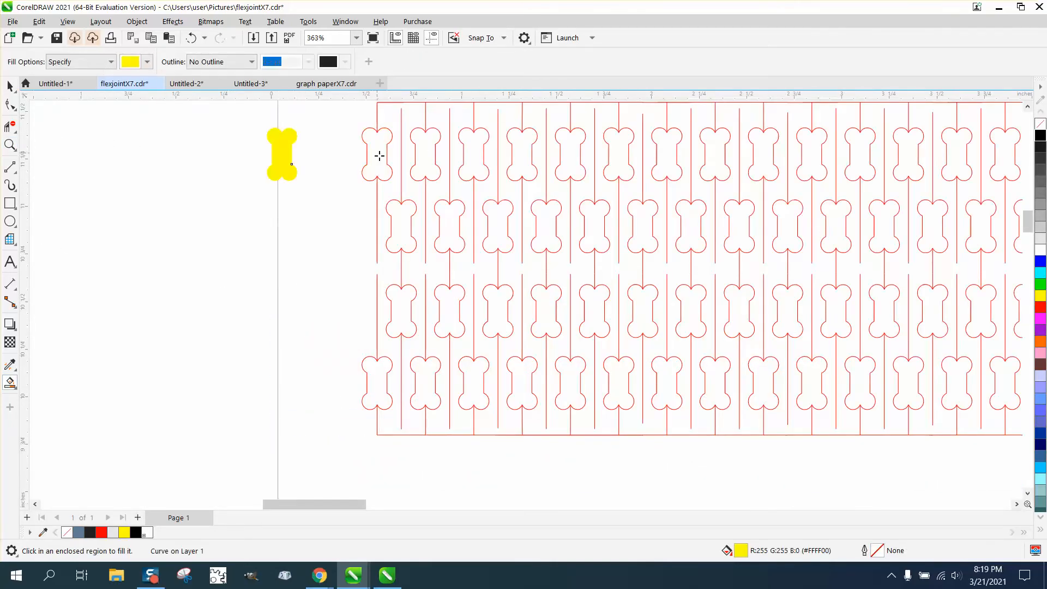
pyautogui.click(387, 378)
pyautogui.press('Left')
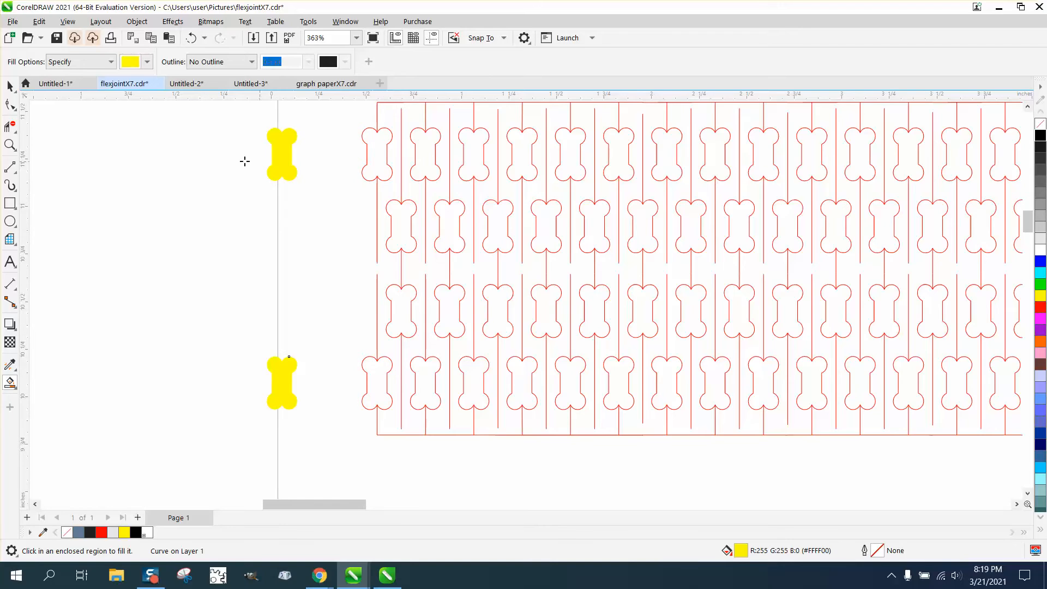
# - Remove the fill from both yellow bones and give them a black hairline outline
pyautogui.click(10, 86)
pyautogui.moveTo(250, 116); pyautogui.dragTo(308, 435)
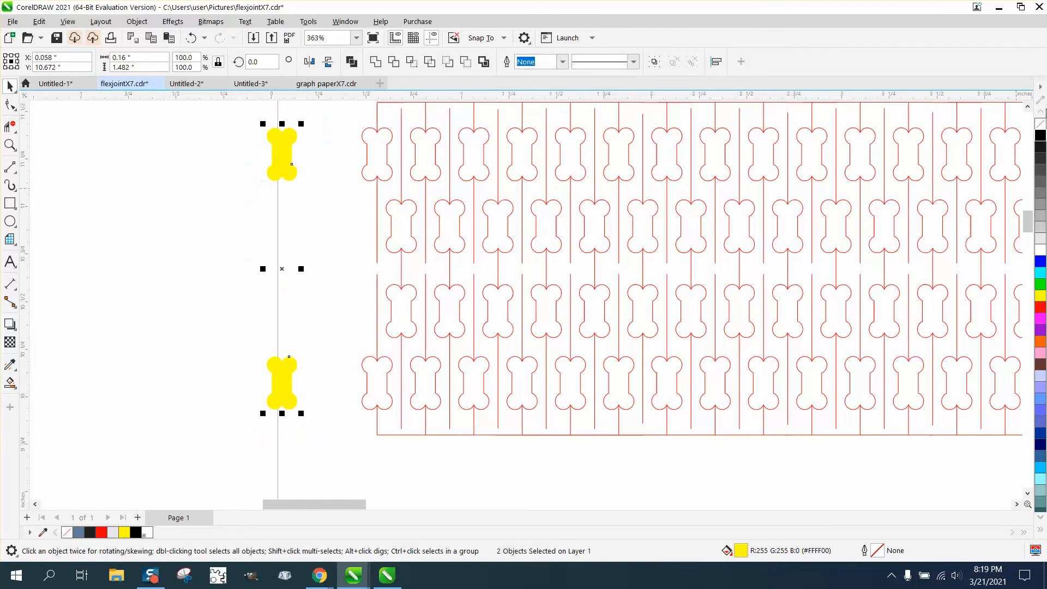
pyautogui.click(1041, 126)
pyautogui.rightClick(1042, 136)
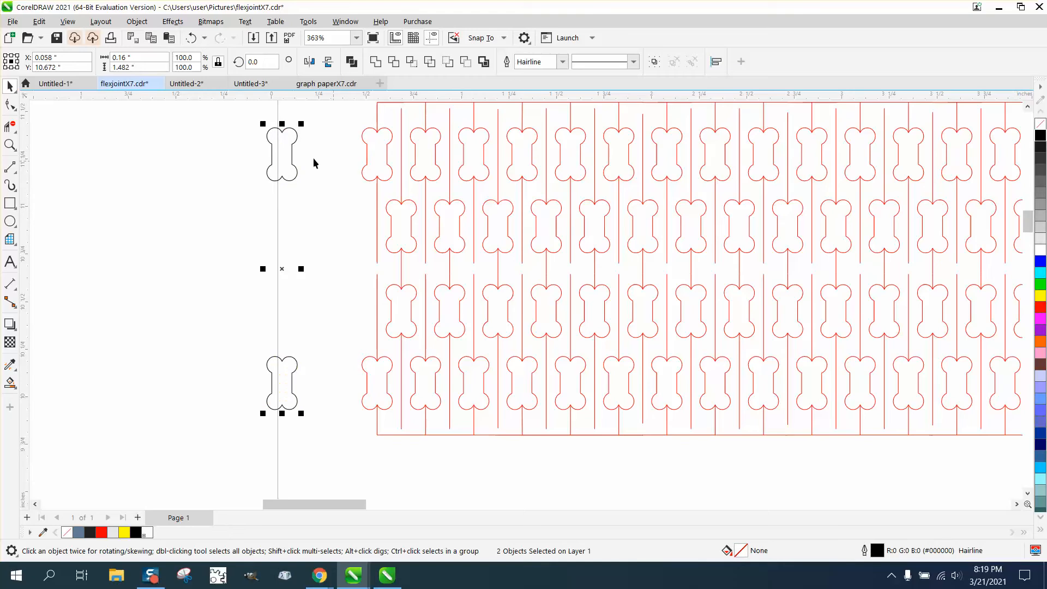
# - Apply a one-step outside contour with a 0.003-inch offset and red outline to each black bone
pyautogui.click(293, 164)
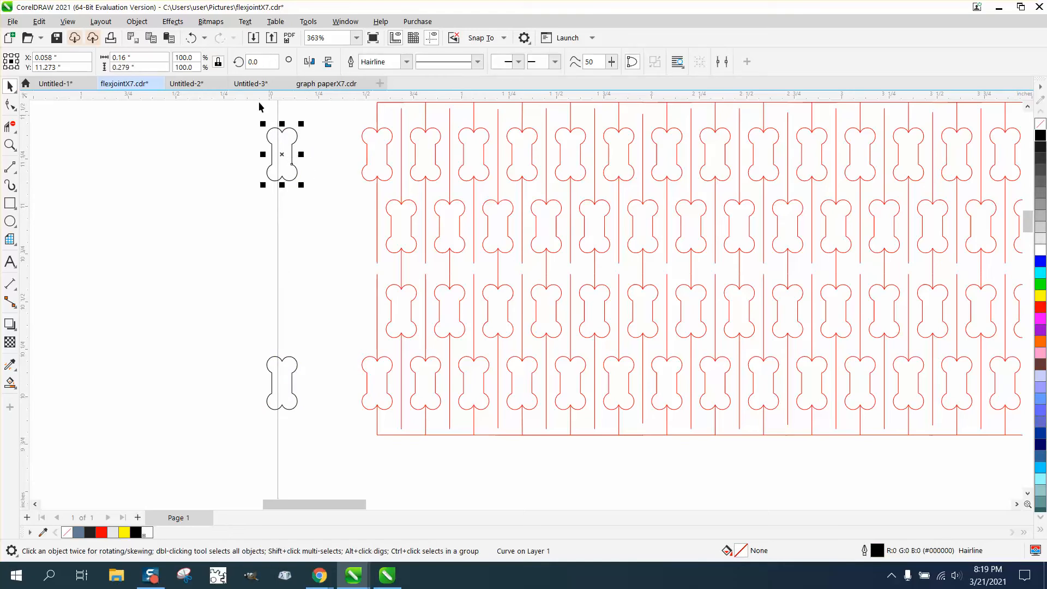
pyautogui.click(179, 24)
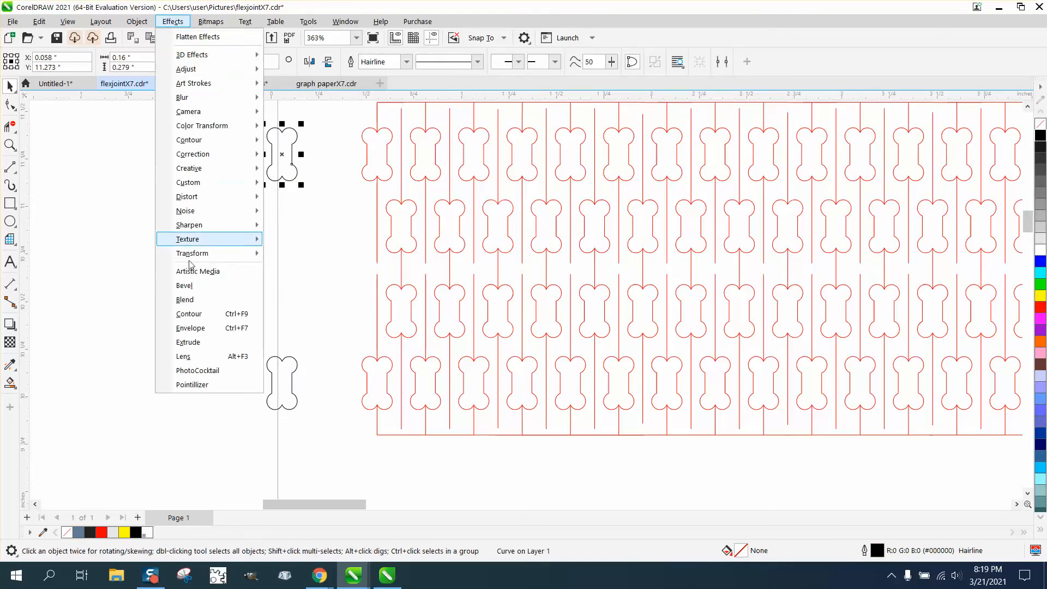
pyautogui.click(200, 315)
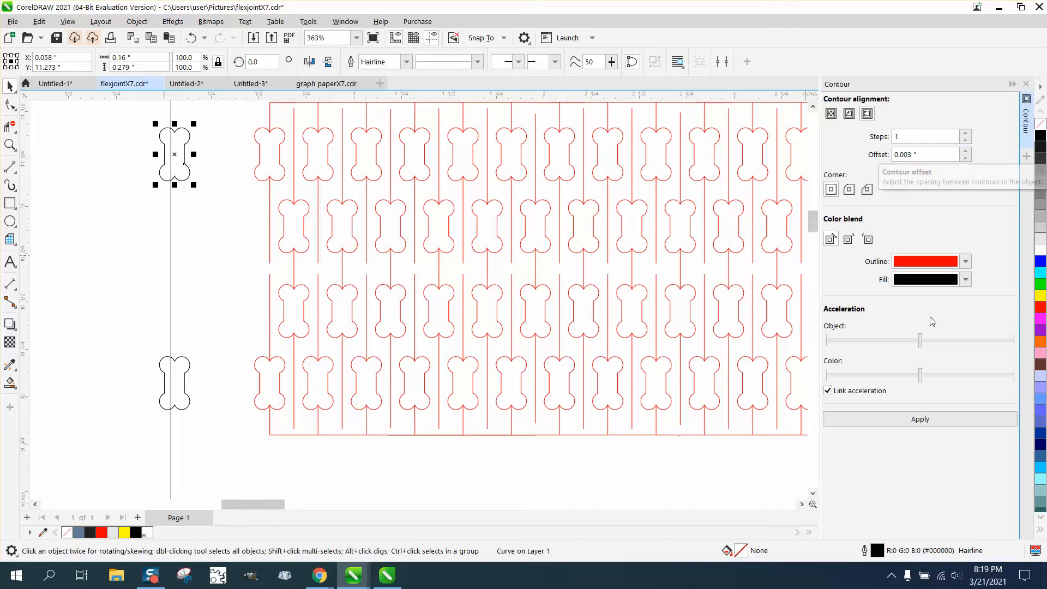
pyautogui.click(931, 426)
pyautogui.moveTo(143, 351); pyautogui.dragTo(202, 419)
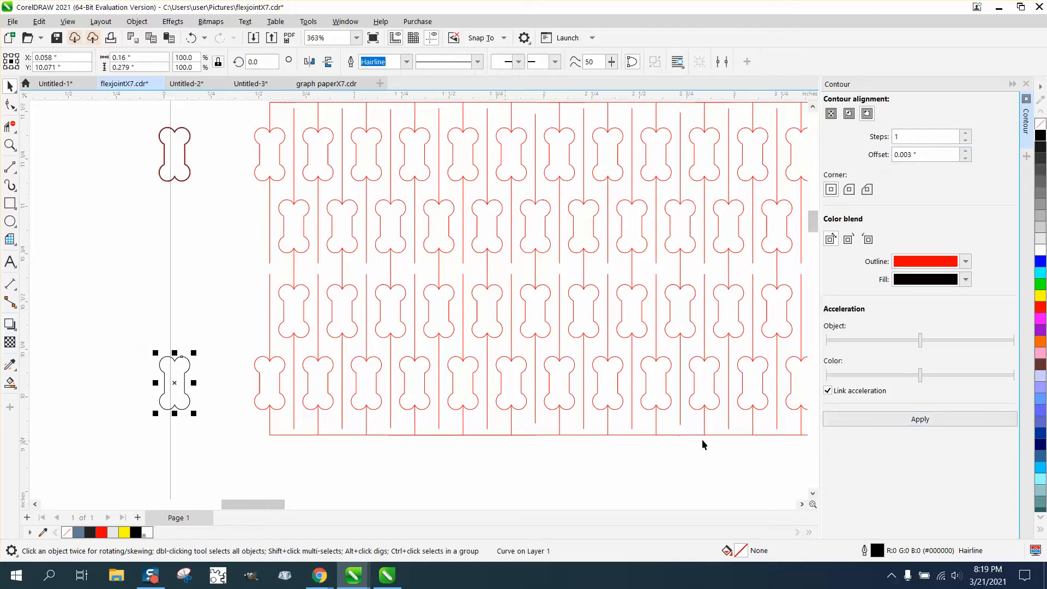
pyautogui.click(933, 424)
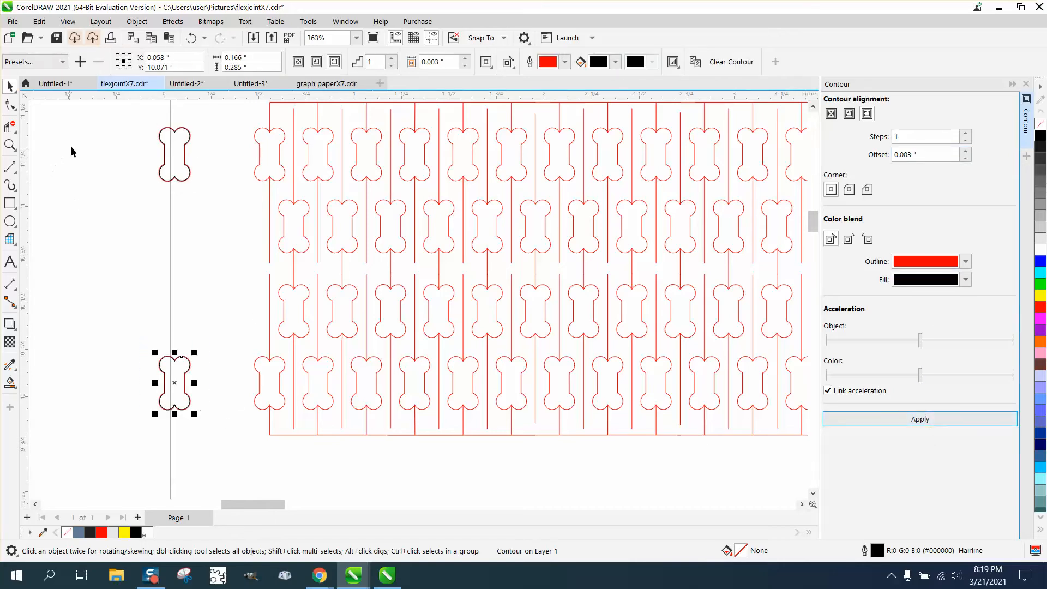
# - Break both contour groups apart so the red offsets separate from the black bones
pyautogui.moveTo(107, 116); pyautogui.dragTo(234, 443)
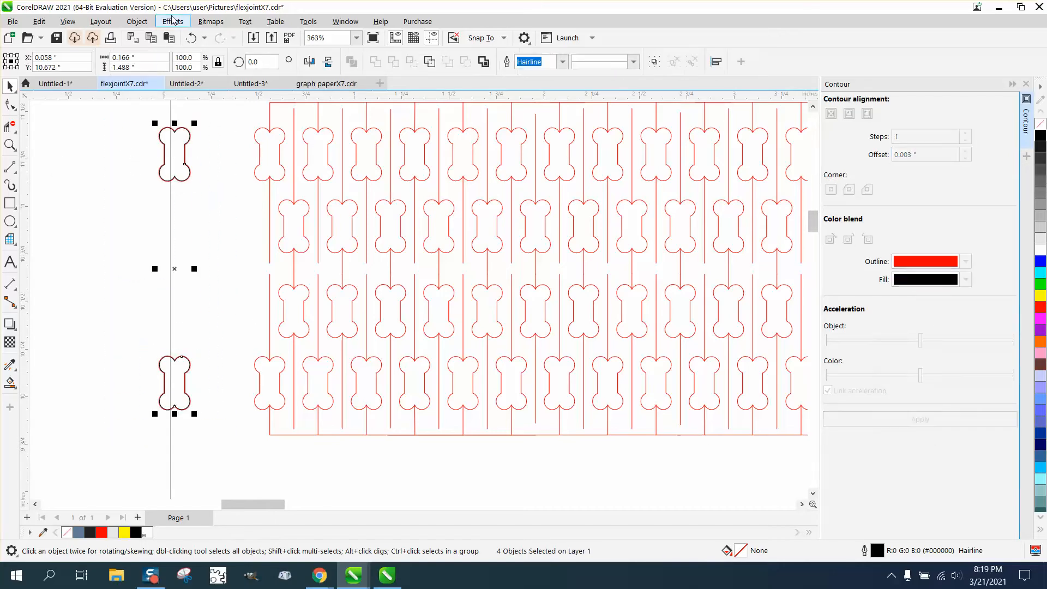
pyautogui.click(137, 22)
pyautogui.click(186, 315)
pyautogui.click(161, 192)
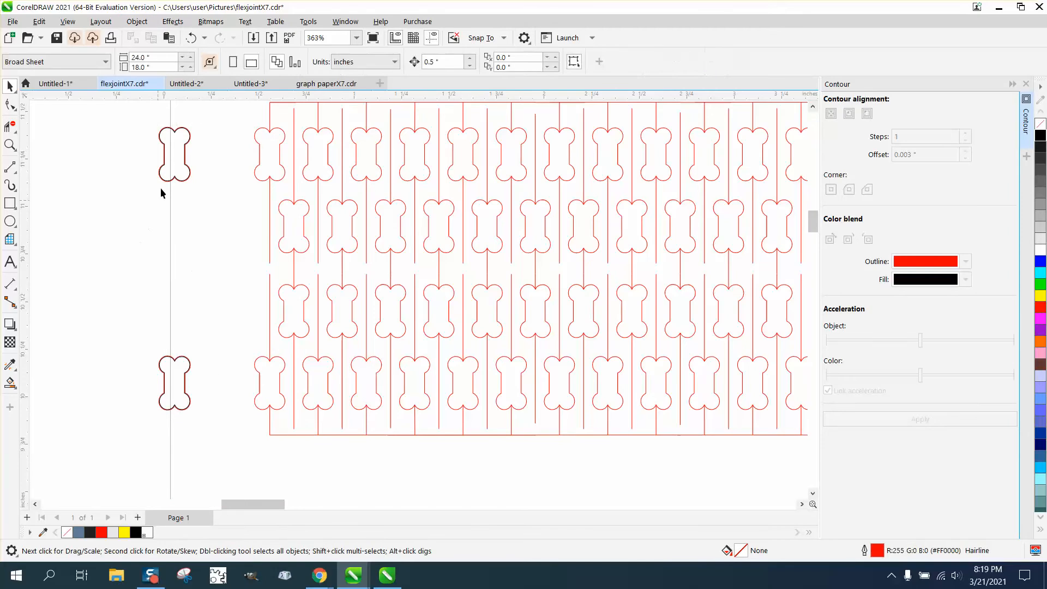
# - Nudge the two original black bones 0.5 inches left, away from their red offset outlines
pyautogui.click(177, 157)
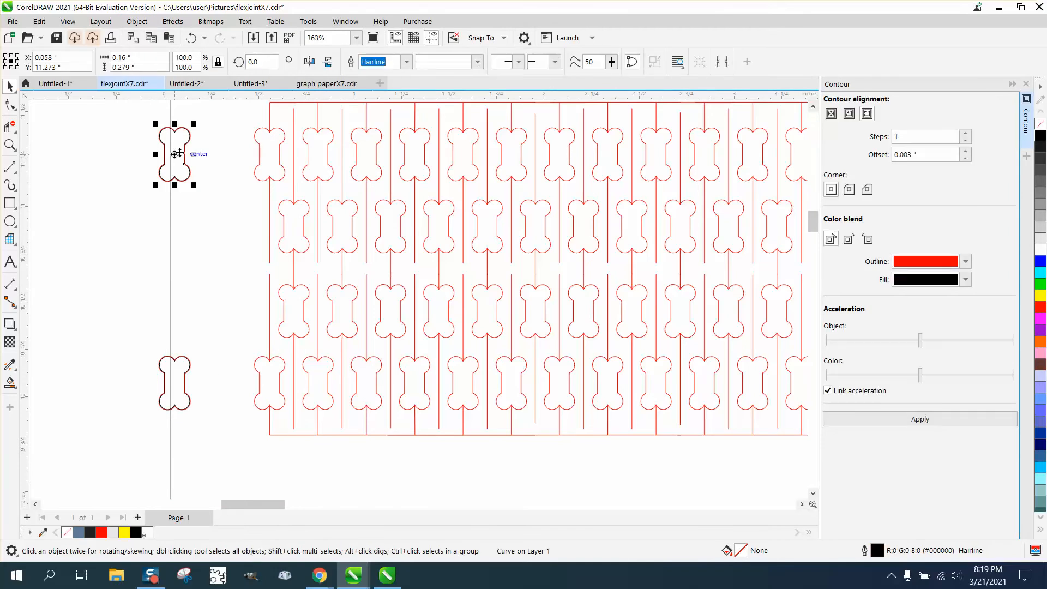
pyautogui.press('Left')
pyautogui.click(171, 360)
pyautogui.press('Left')
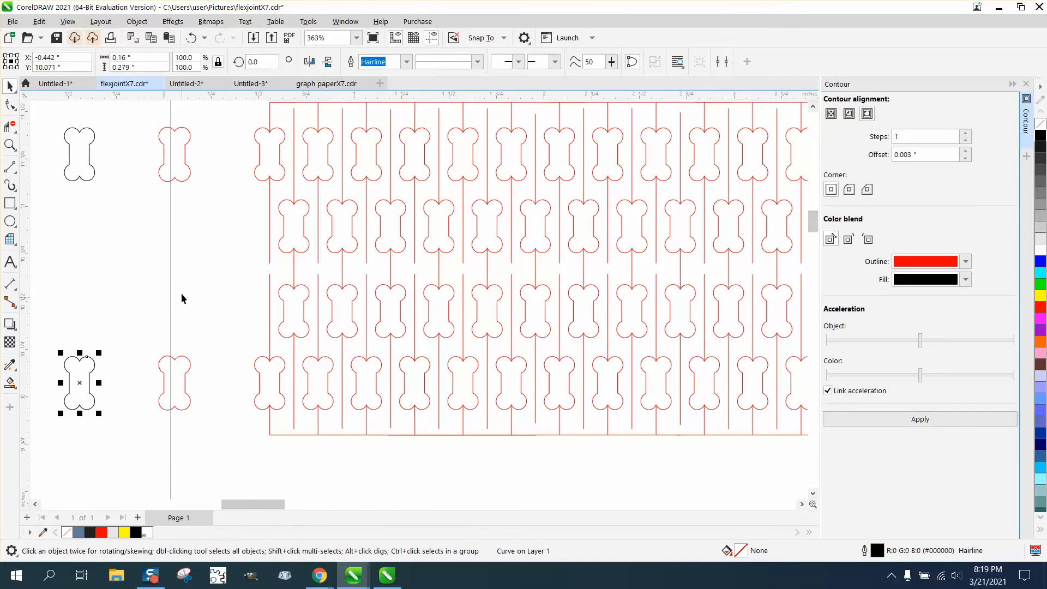
# - Delete the protruding left halves of the upper and lower bones on the pattern's left edge
pyautogui.click(9, 126)
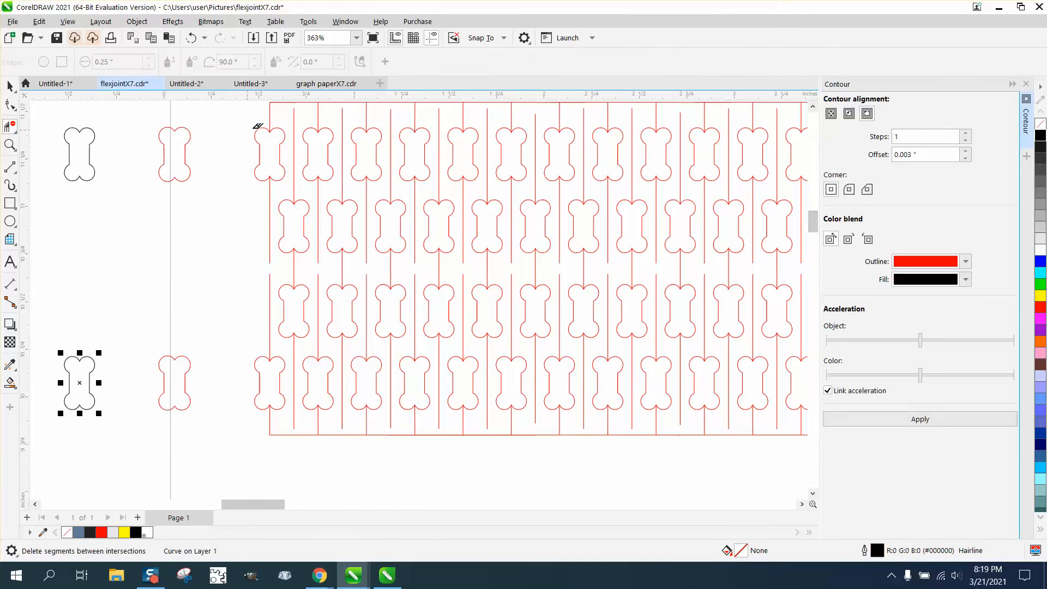
pyautogui.click(255, 150)
pyautogui.click(258, 382)
# - Nudge the two enlarged red bones 0.5 inches right onto the upper and lower bone positions at the pattern's edge
pyautogui.click(10, 87)
pyautogui.moveTo(150, 119); pyautogui.dragTo(215, 189)
pyautogui.press('Right')
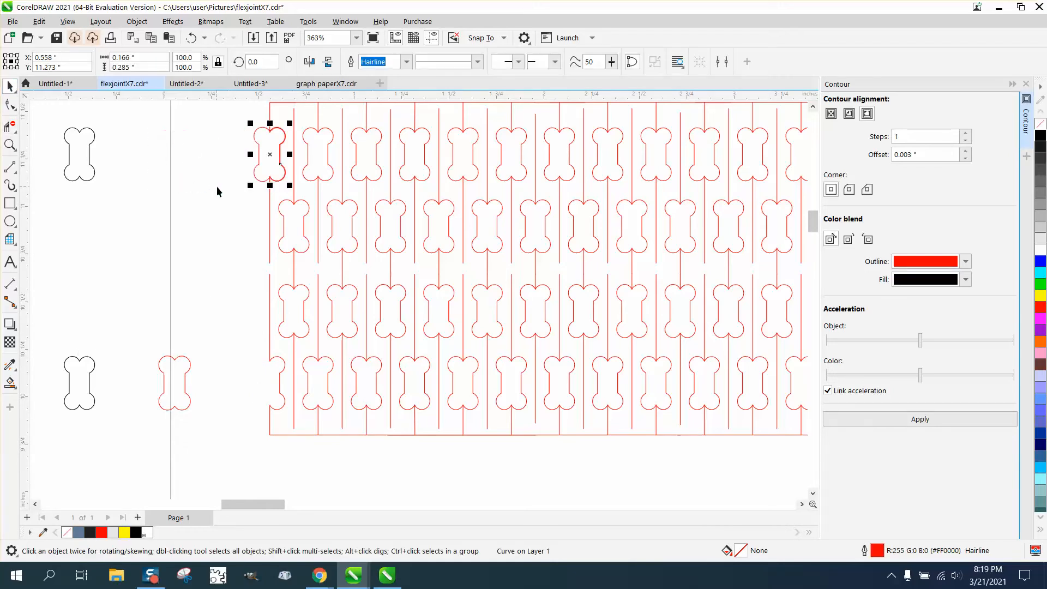
pyautogui.click(183, 357)
pyautogui.press('Right')
# - Delete the overlapping right halves of both edge bones, keeping only the enlarged outward-facing tabs
pyautogui.click(10, 126)
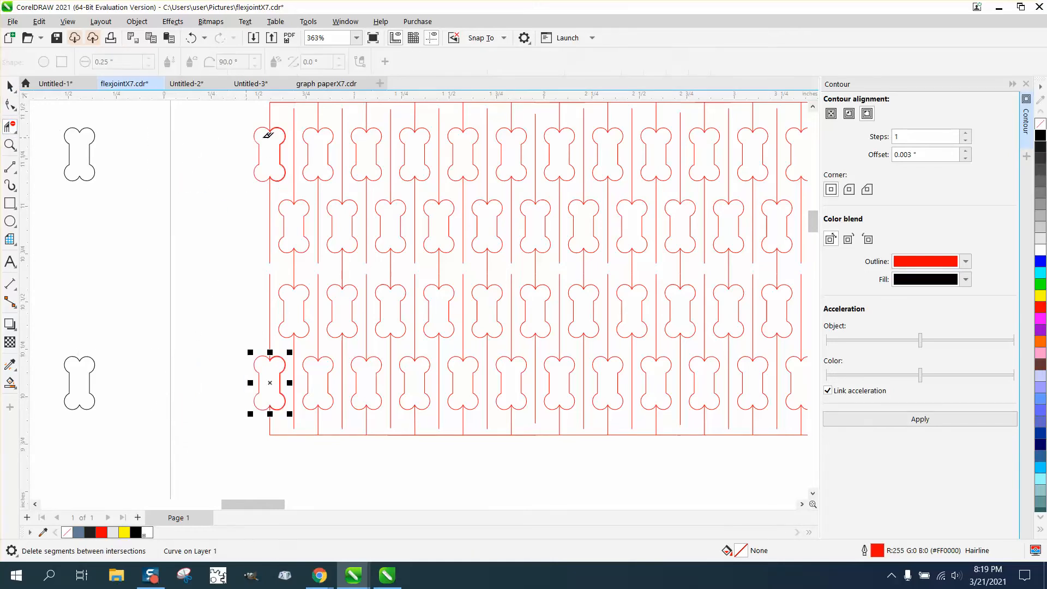
pyautogui.moveTo(289, 118); pyautogui.dragTo(286, 184)
pyautogui.moveTo(286, 353); pyautogui.dragTo(285, 407)
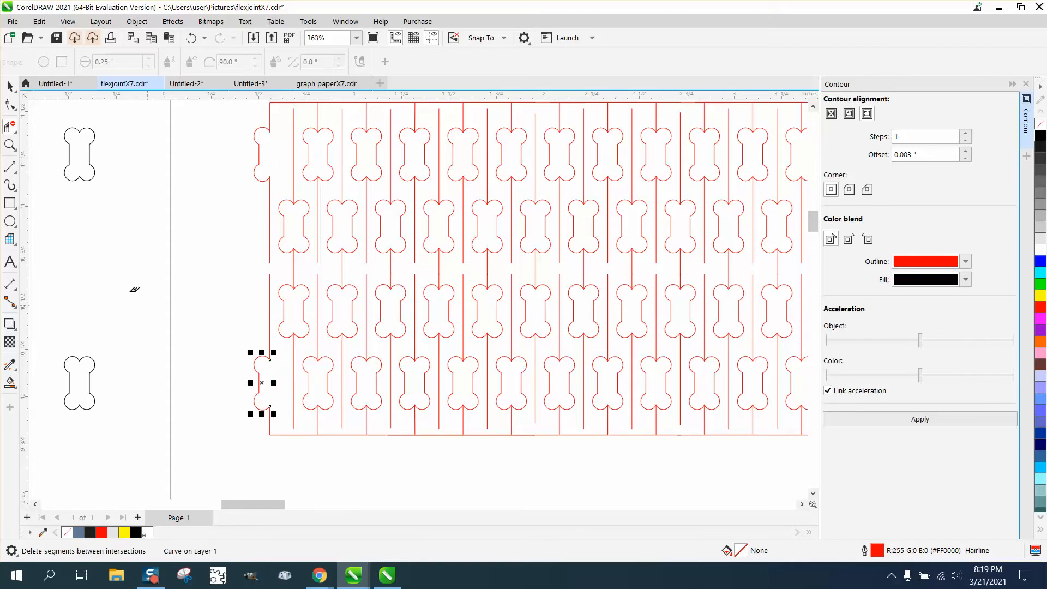
# - Trim the vertical line ends that overshoot the outline of the upper edge tab
pyautogui.click(10, 144)
pyautogui.moveTo(260, 128); pyautogui.dragTo(300, 165)
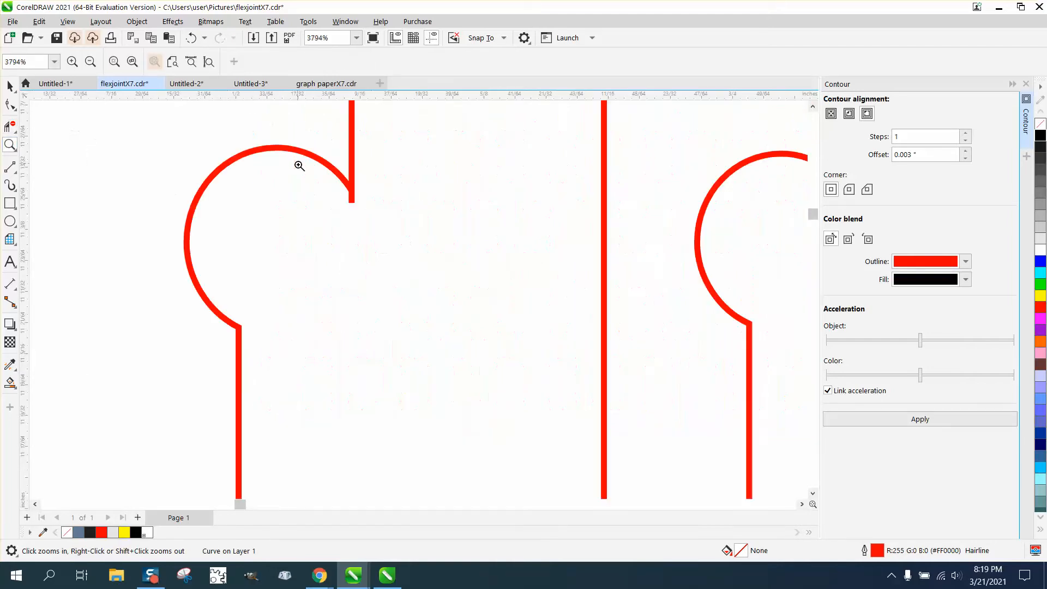
pyautogui.click(11, 127)
pyautogui.click(79, 157)
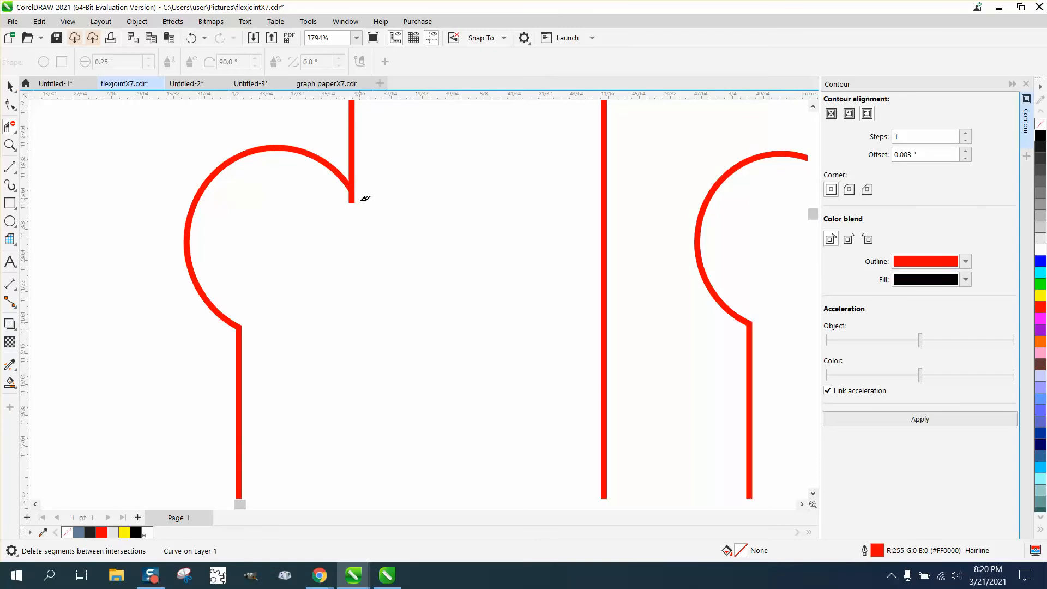
pyautogui.click(354, 194)
pyautogui.scroll(-3, 354, 194)
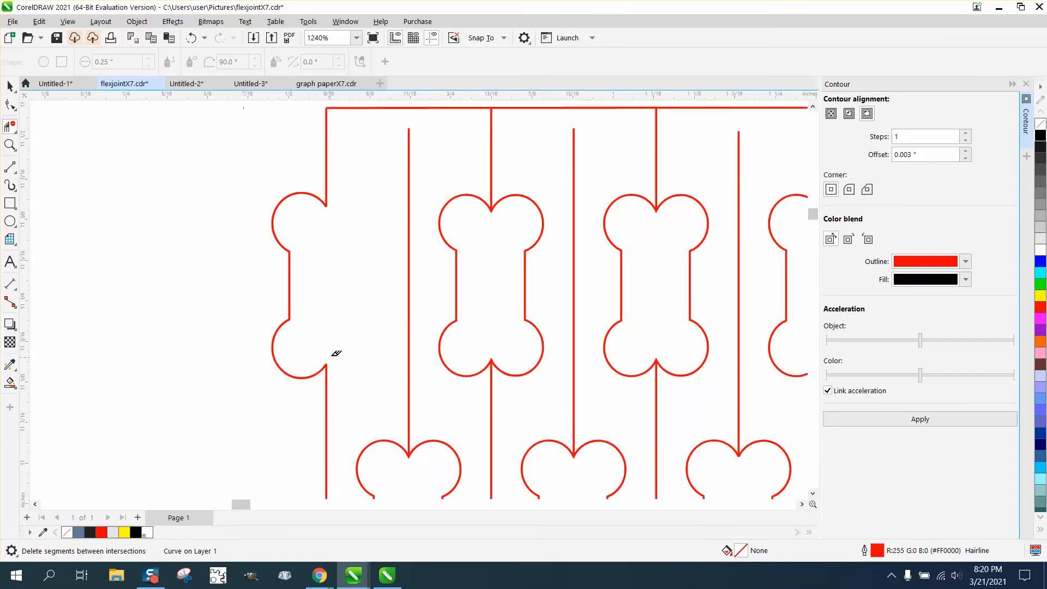
pyautogui.scroll(-5, 229, 243)
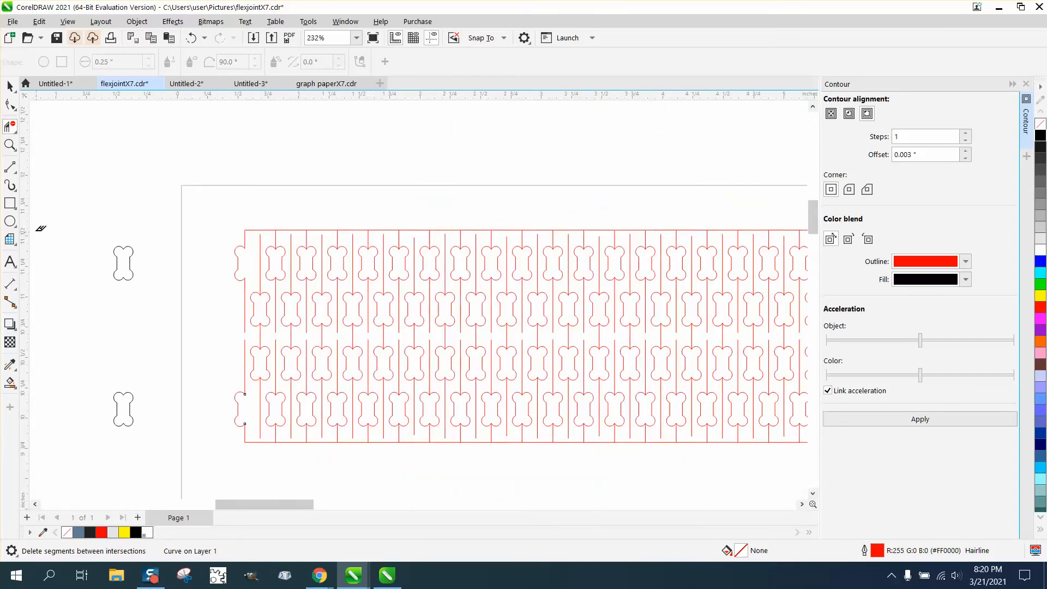
# - Trim the vertical line ends that overshoot the outline of the lower edge tab
pyautogui.click(10, 144)
pyautogui.moveTo(201, 369); pyautogui.dragTo(304, 435)
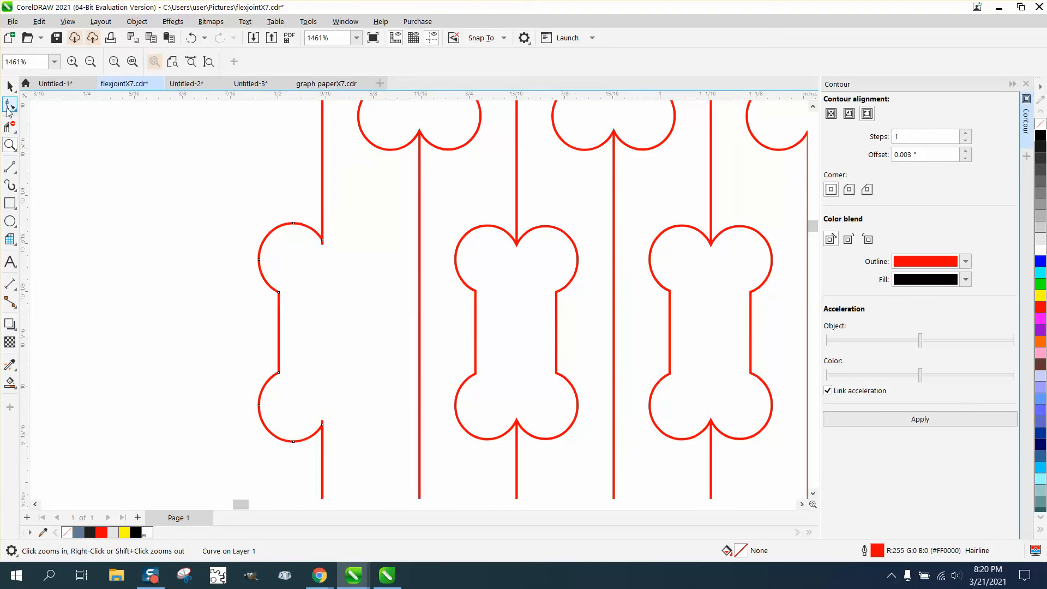
pyautogui.click(9, 127)
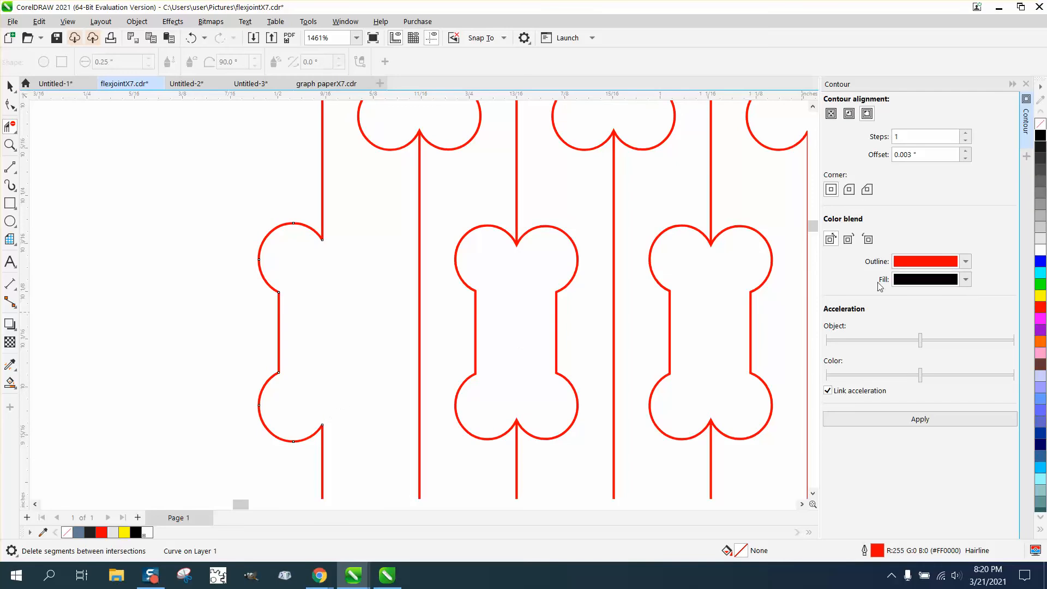
# - Ungroup the flex-joint pattern so its individual lines can be edited
pyautogui.click(10, 86)
pyautogui.click(267, 233)
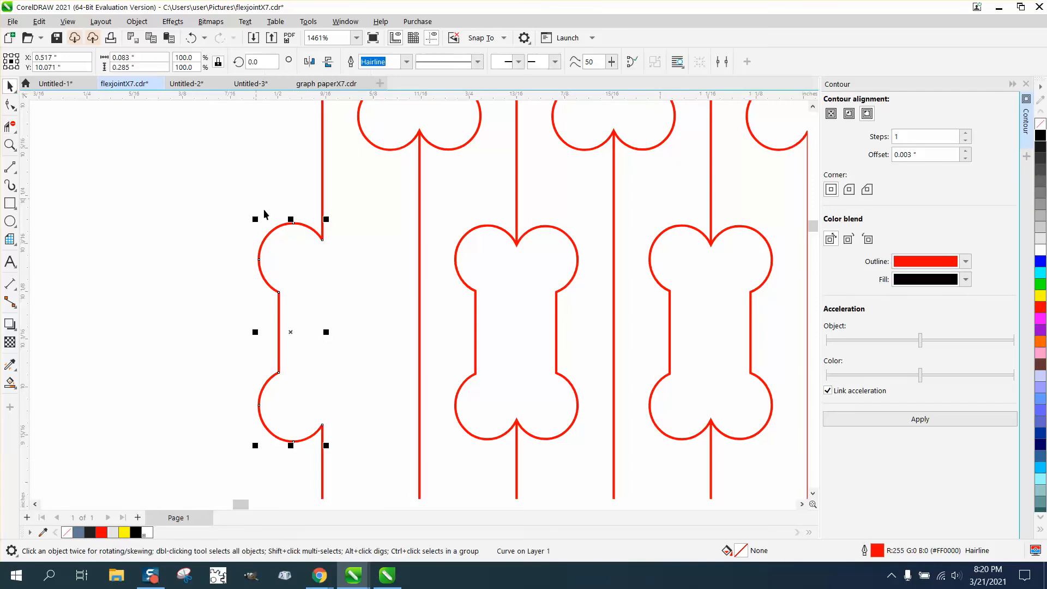
pyautogui.scroll(-5, 338, 284)
pyautogui.scroll(-5, 252, 247)
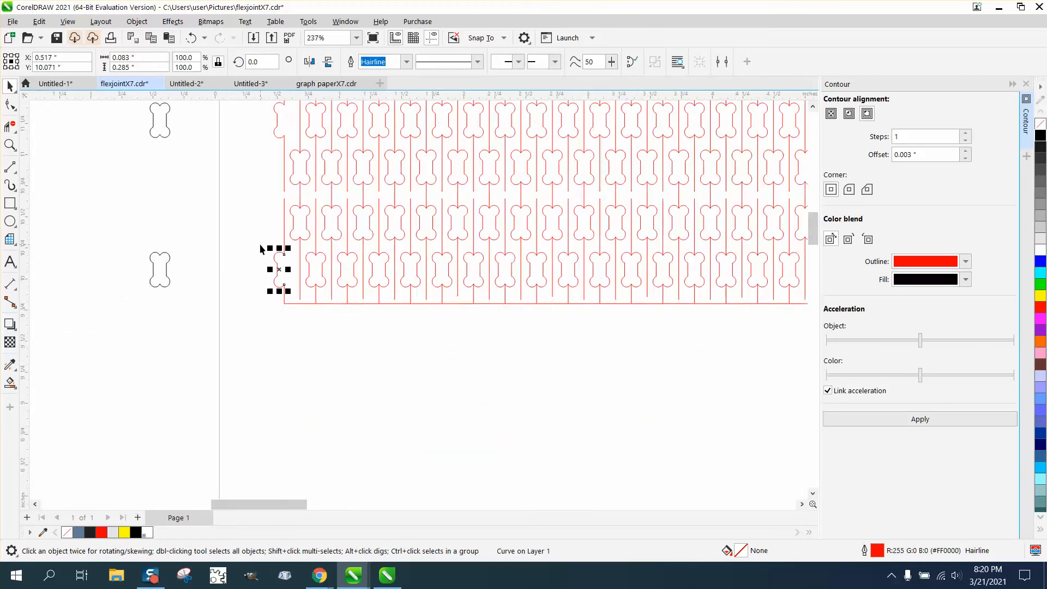
pyautogui.moveTo(255, 122); pyautogui.dragTo(406, 291)
pyautogui.click(9, 145)
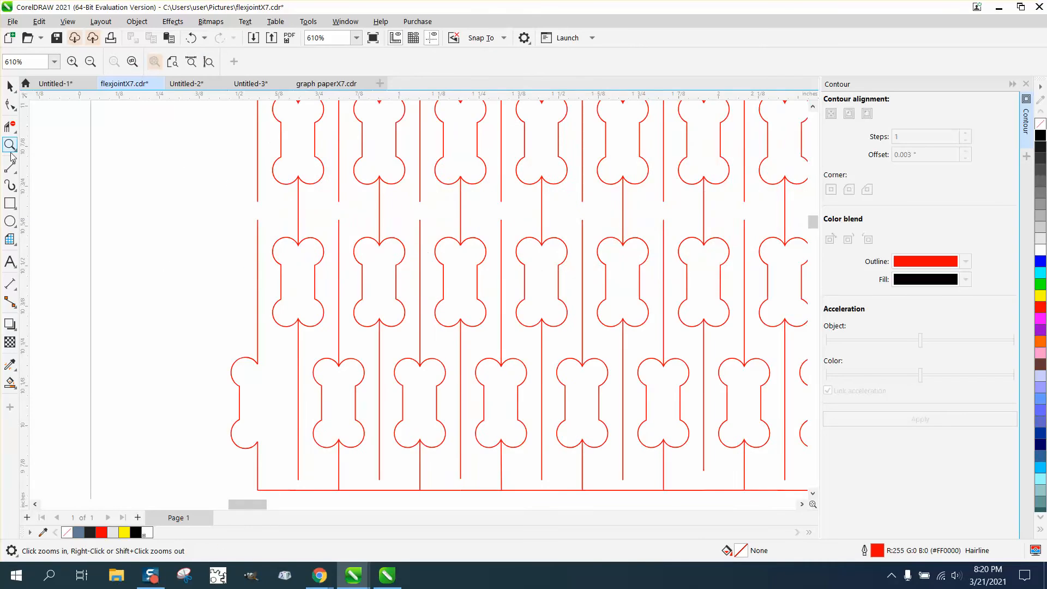
pyautogui.click(10, 104)
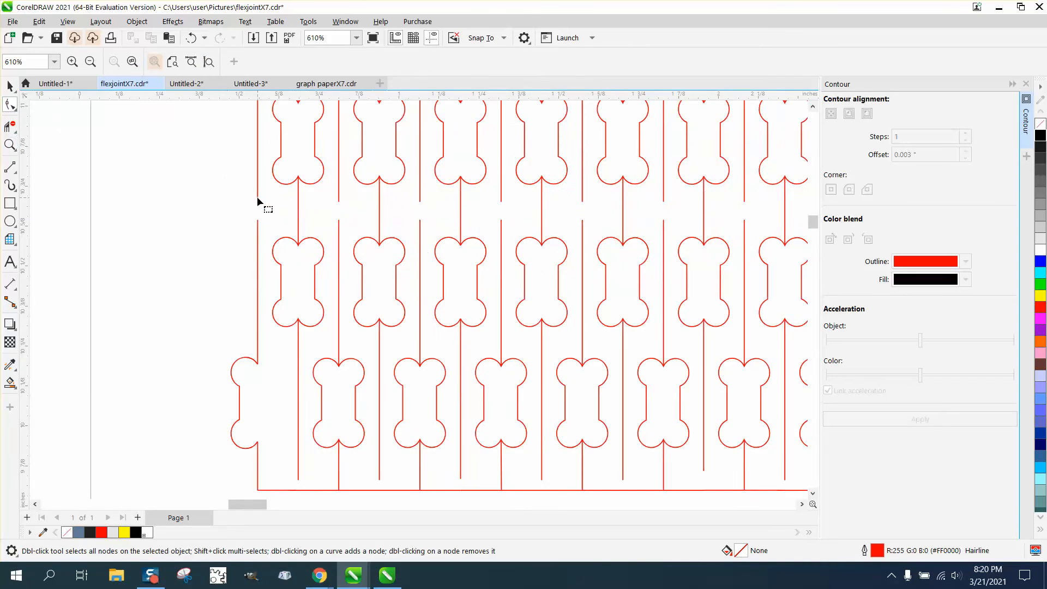
pyautogui.click(10, 85)
pyautogui.click(258, 164)
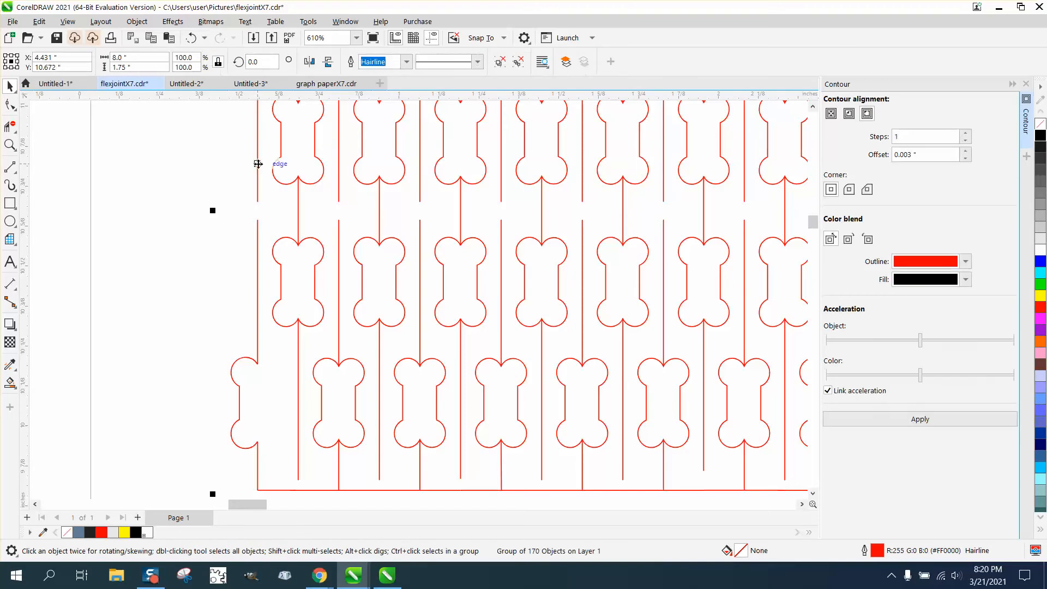
pyautogui.click(136, 21)
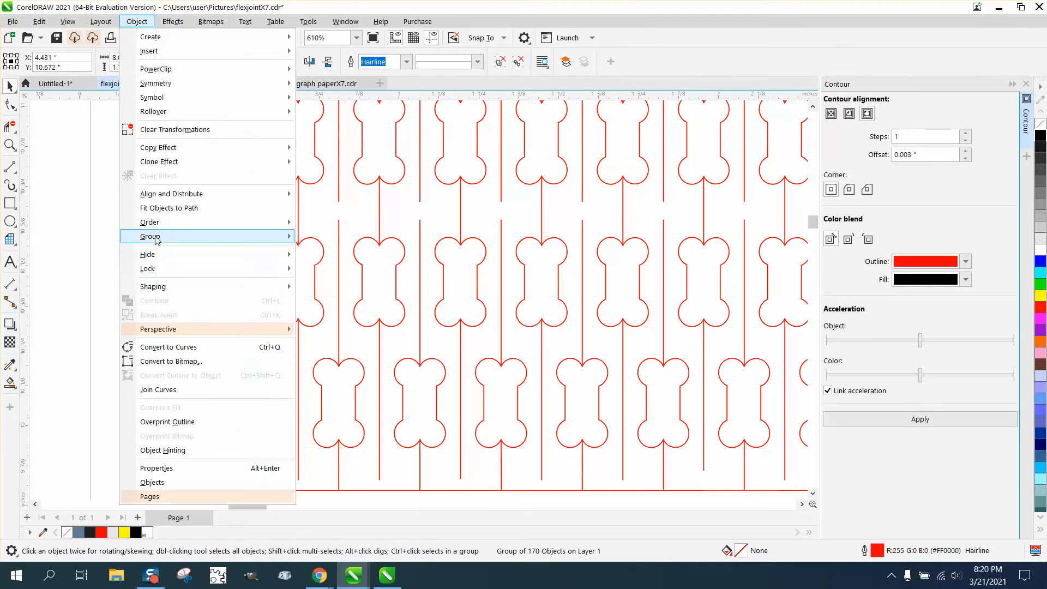
pyautogui.moveTo(156, 240)
pyautogui.click(338, 250)
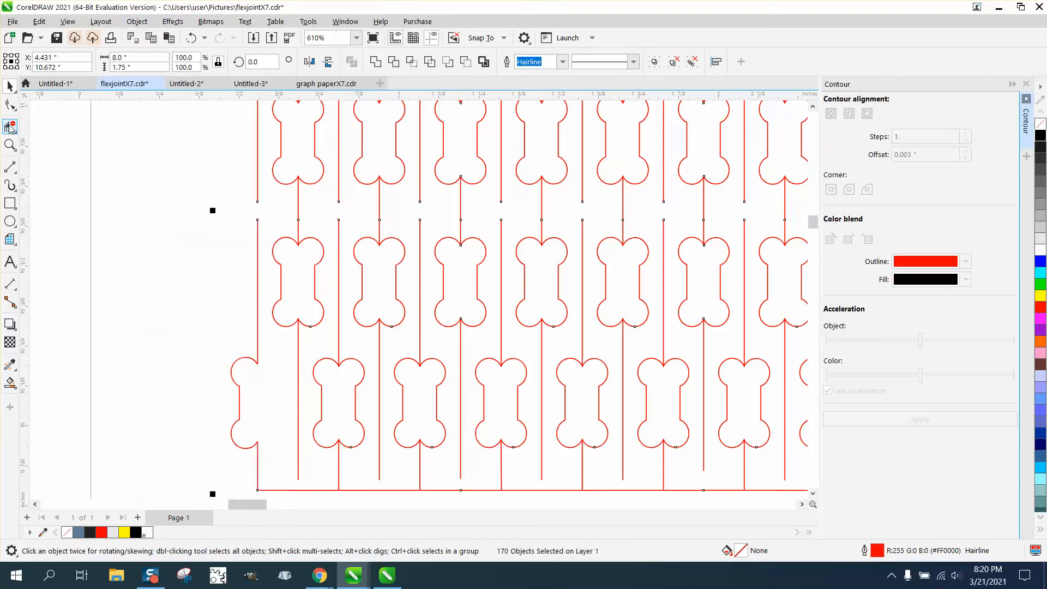
# - Extend the lower end node of the upper-left edge line down to meet the line below, closing the gap
pyautogui.press('F10')
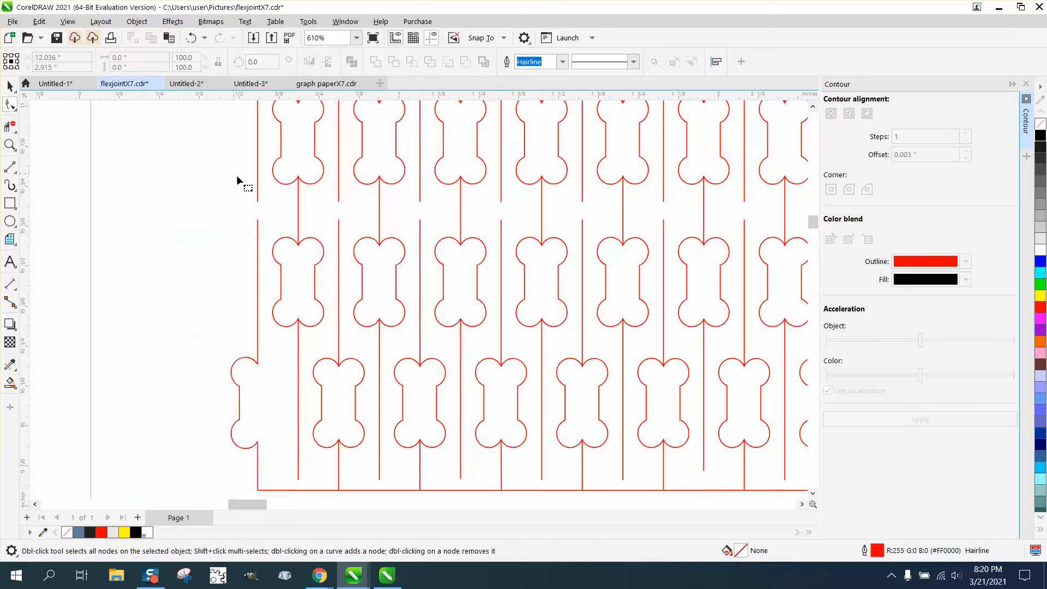
pyautogui.click(256, 199)
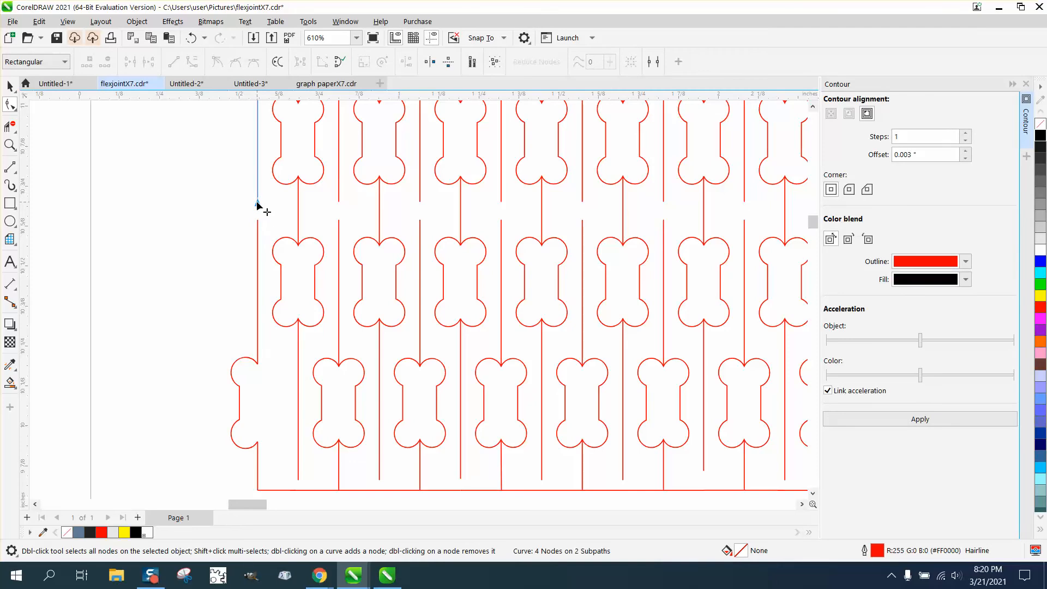
pyautogui.moveTo(257, 204); pyautogui.dragTo(257, 221)
pyautogui.scroll(-5, 222, 220)
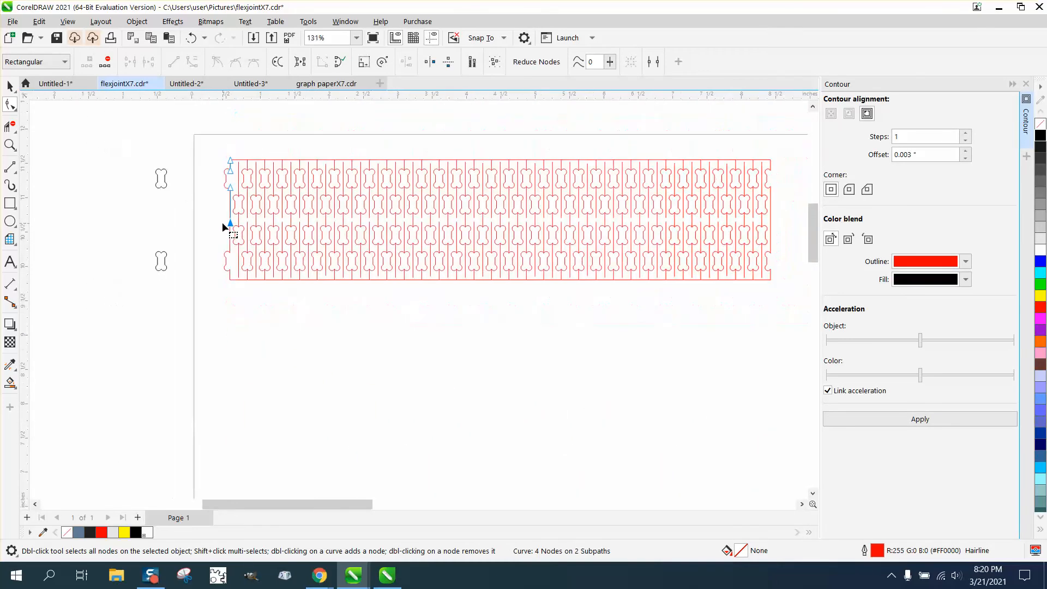
# - Select the whole pattern including the left edge tabs and weld it into a single curve
pyautogui.click(8, 86)
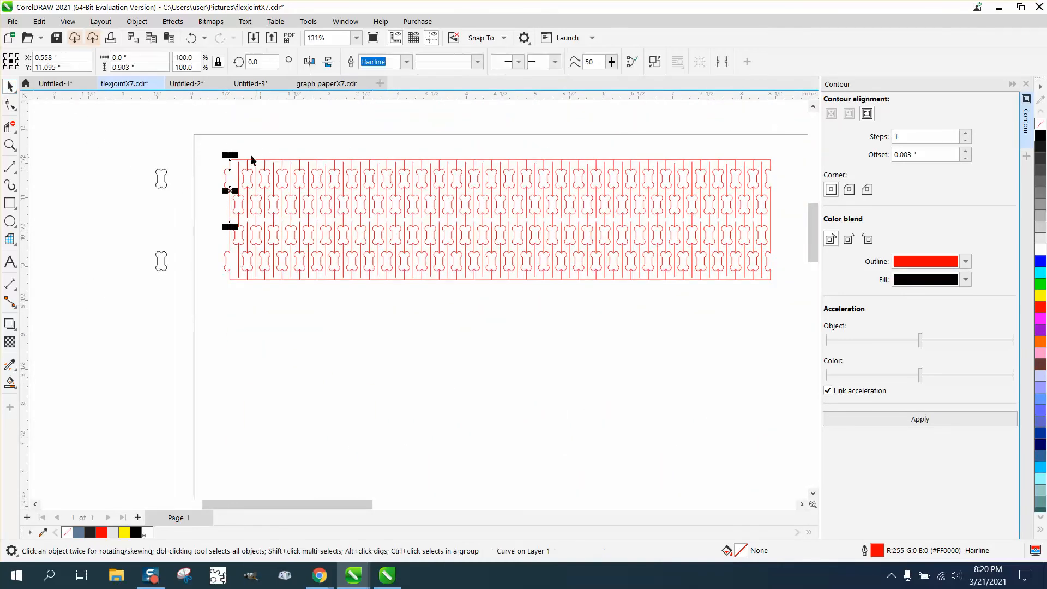
pyautogui.moveTo(713, 306); pyautogui.dragTo(785, 311)
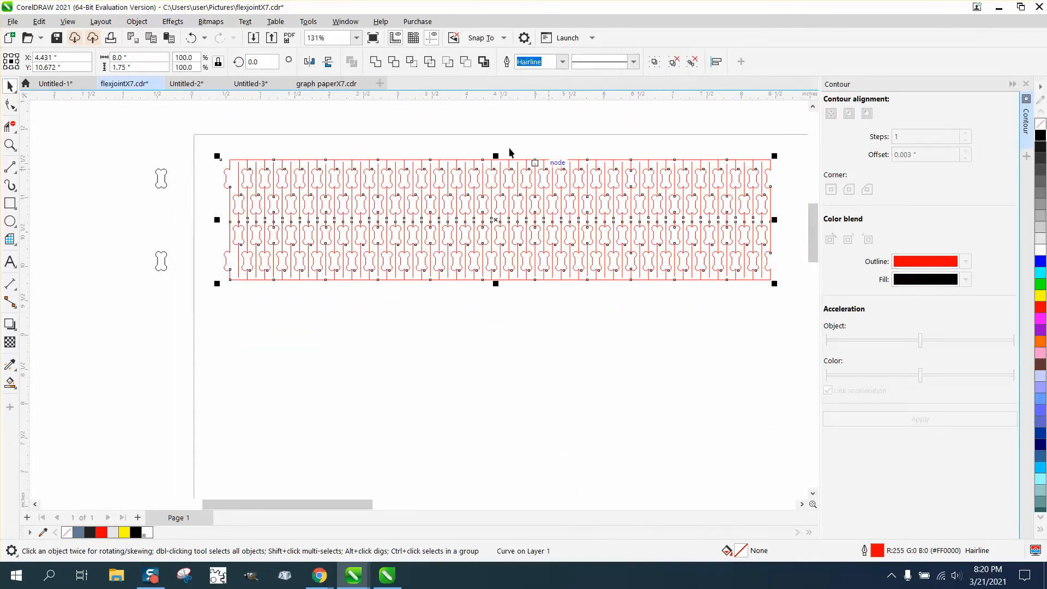
pyautogui.click(375, 65)
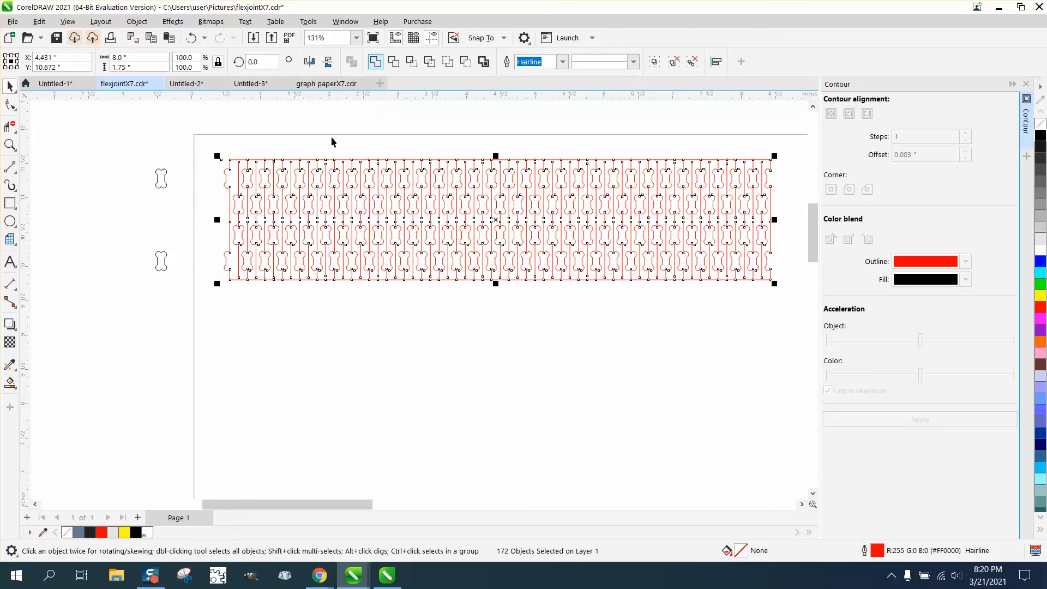
# - Delete the two spare bone shapes lying outside the page beside the pattern
pyautogui.scroll(-1, 317, 143)
pyautogui.moveTo(191, 144); pyautogui.dragTo(228, 245)
pyautogui.press('Delete')
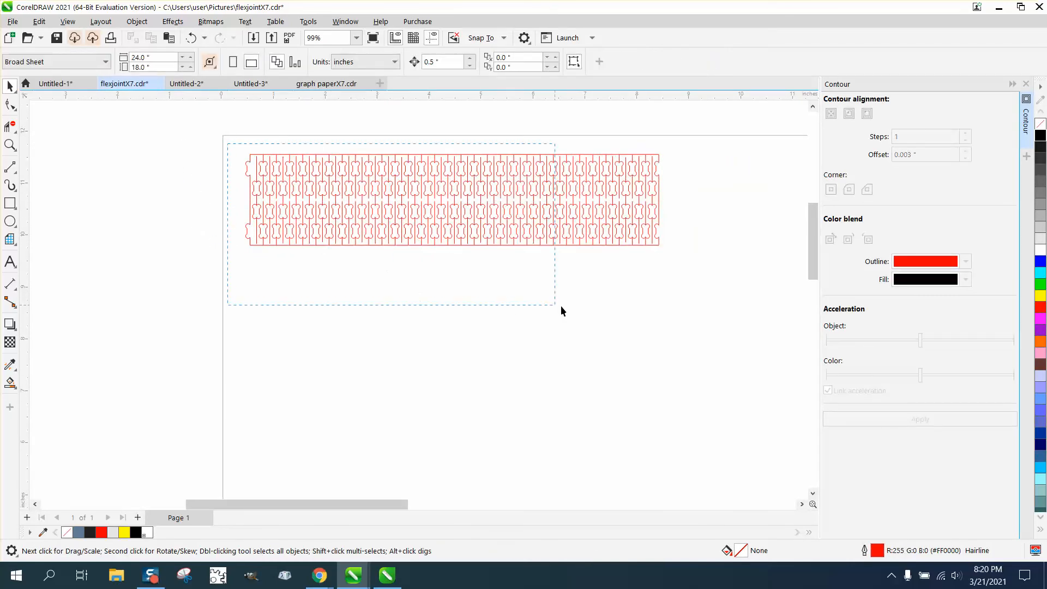
# - Duplicate the welded pattern and place the copy directly to the right of the original
pyautogui.moveTo(562, 307); pyautogui.dragTo(689, 303)
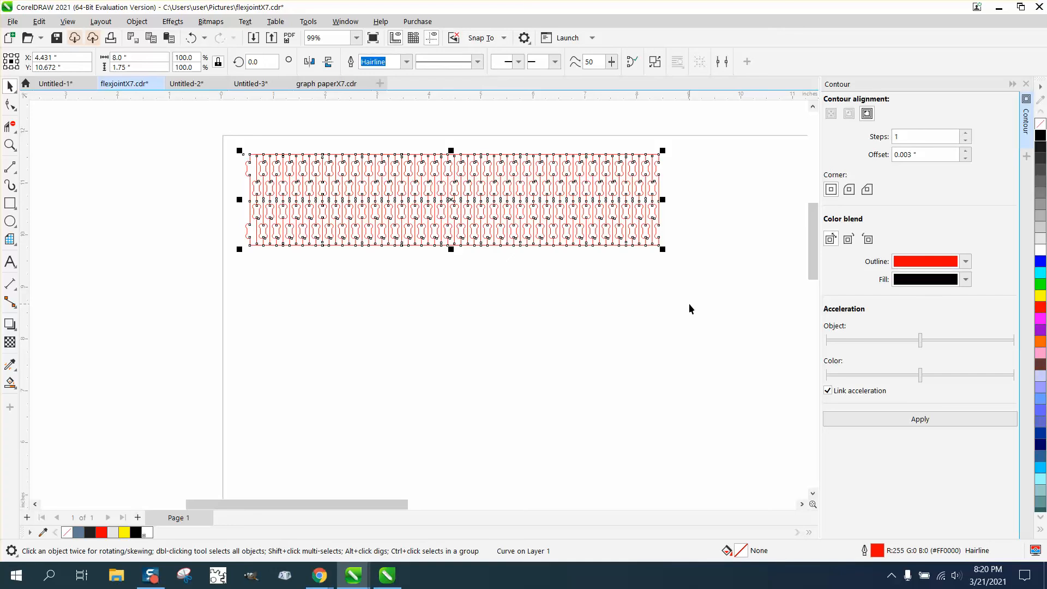
pyautogui.scroll(-1, 402, 217)
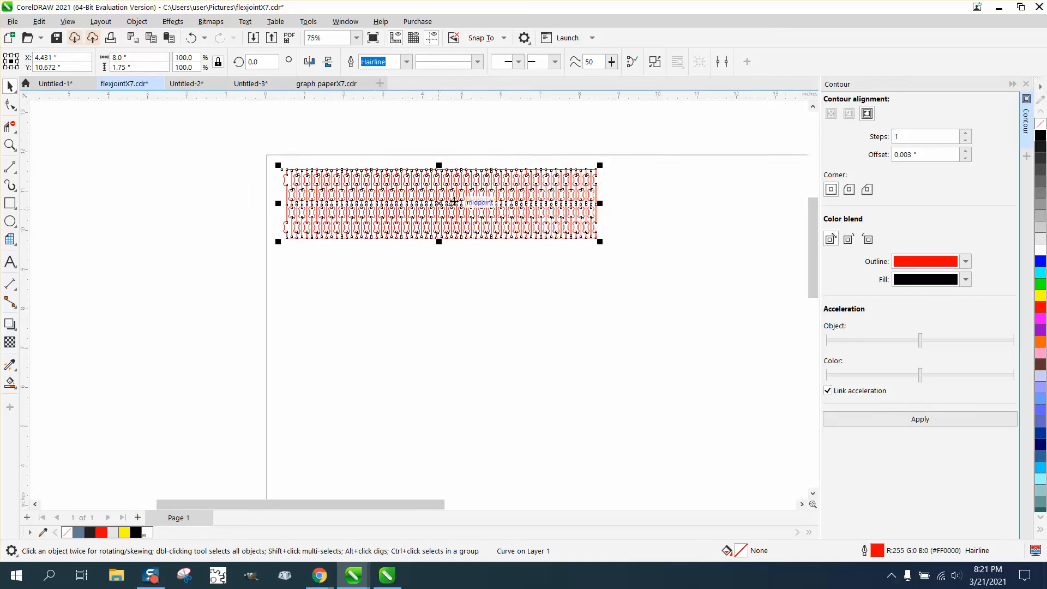
pyautogui.moveTo(454, 202); pyautogui.dragTo(768, 203)
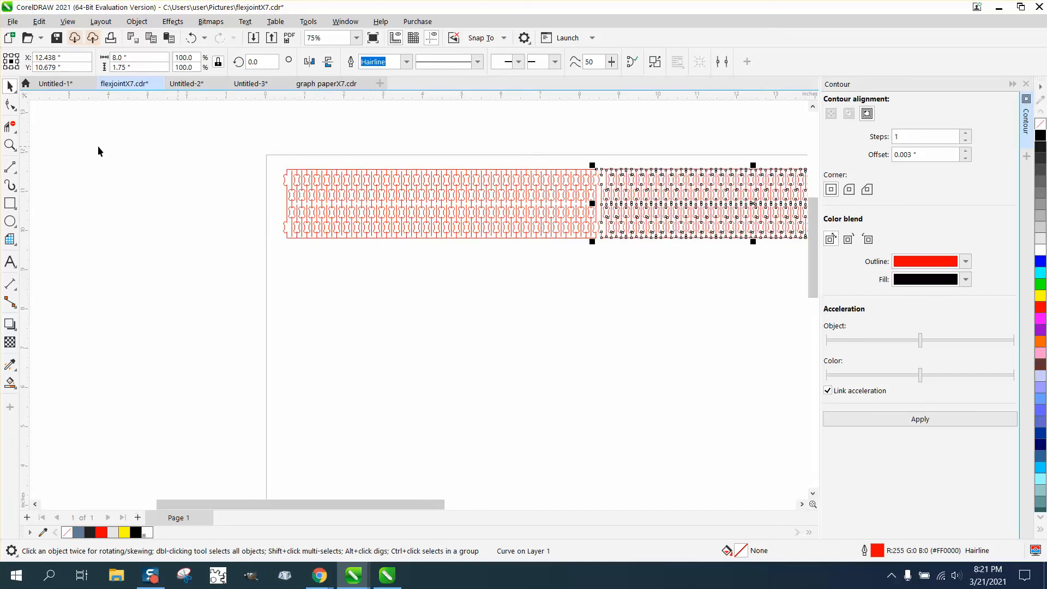
# - Snap the copy's upper-left corner to the original's upper-right corner and check how the tabs fit the edge cutouts
pyautogui.click(15, 143)
pyautogui.moveTo(567, 170); pyautogui.dragTo(763, 287)
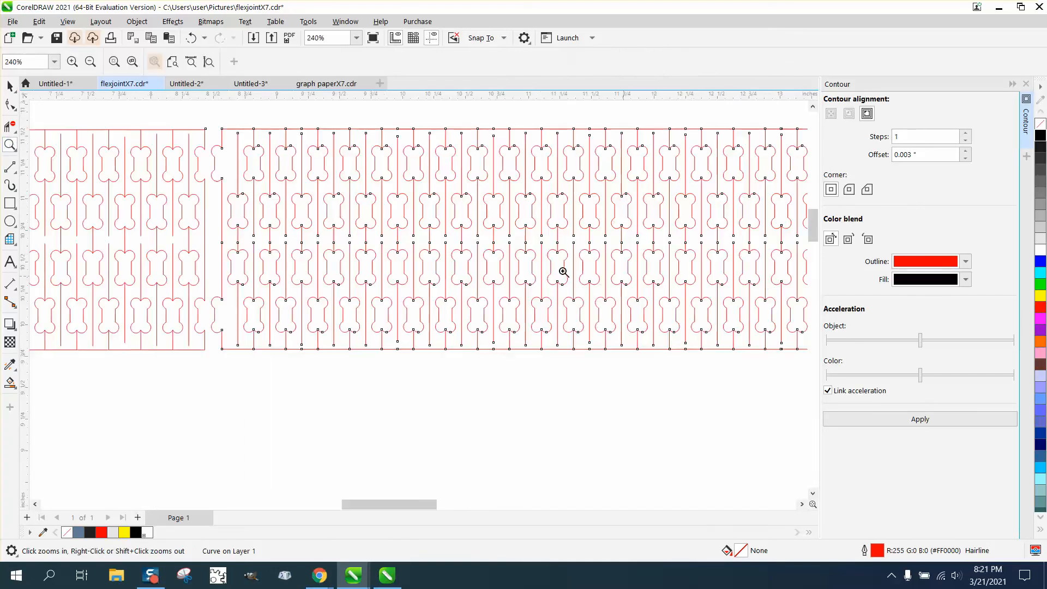
pyautogui.click(9, 86)
pyautogui.moveTo(221, 130); pyautogui.dragTo(244, 167)
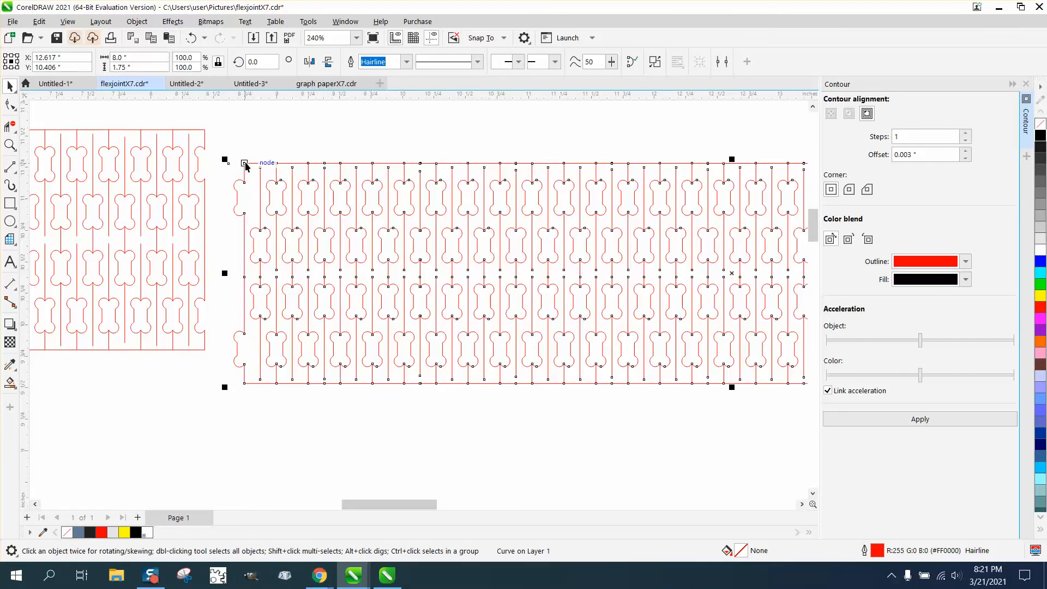
pyautogui.moveTo(246, 164); pyautogui.dragTo(255, 189)
pyautogui.click(10, 144)
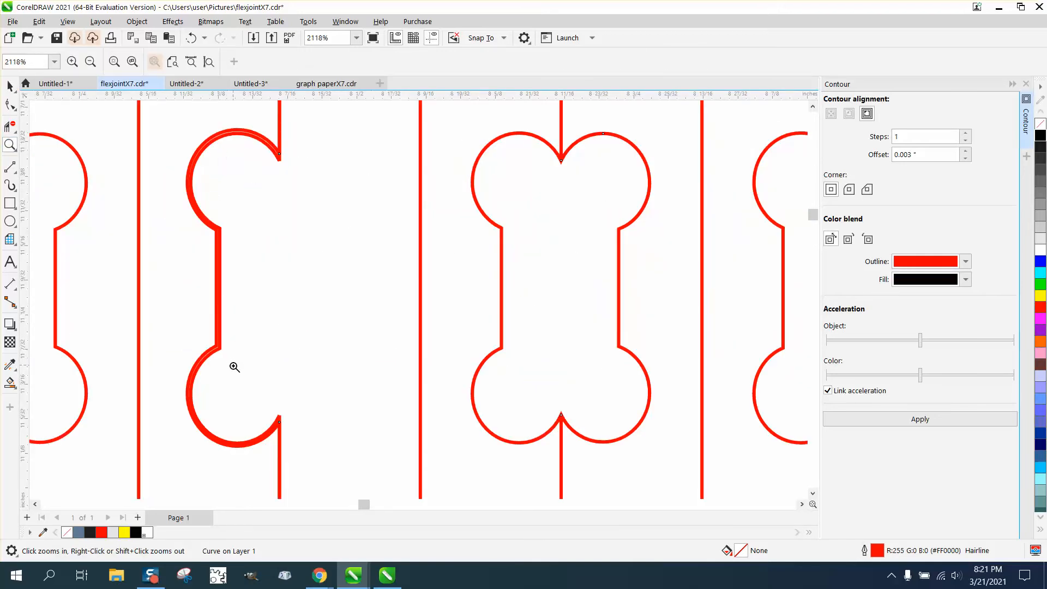
pyautogui.scroll(-5, 235, 367)
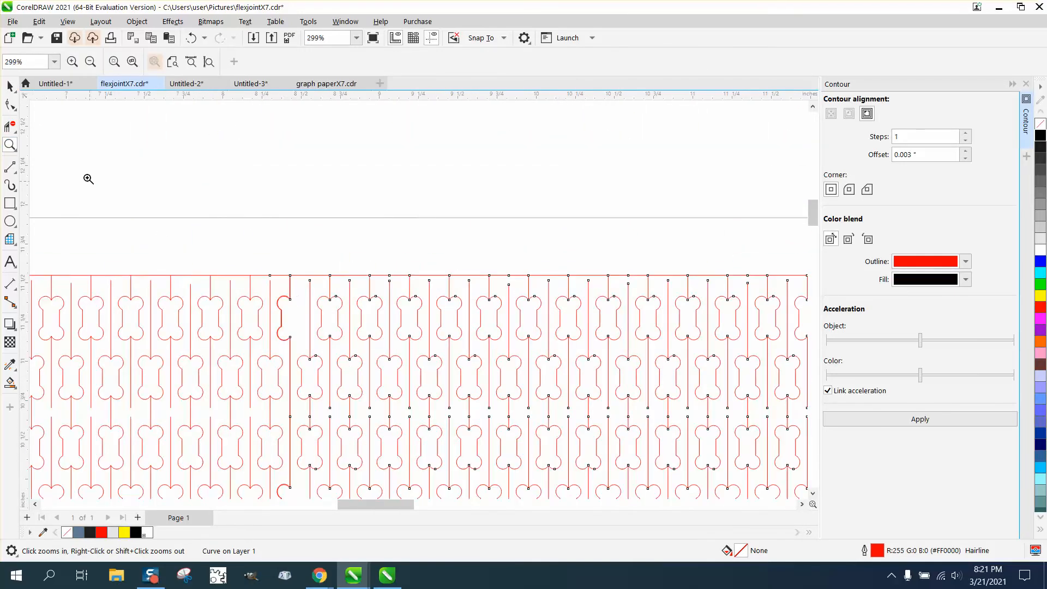
# - Separate the two strips, moving the original above the page and the copy beneath it near the page's upper-left corner
pyautogui.click(10, 85)
pyautogui.scroll(-1, 310, 305)
pyautogui.moveTo(330, 327); pyautogui.dragTo(405, 326)
pyautogui.scroll(-1, 389, 304)
pyautogui.moveTo(250, 350); pyautogui.dragTo(288, 224)
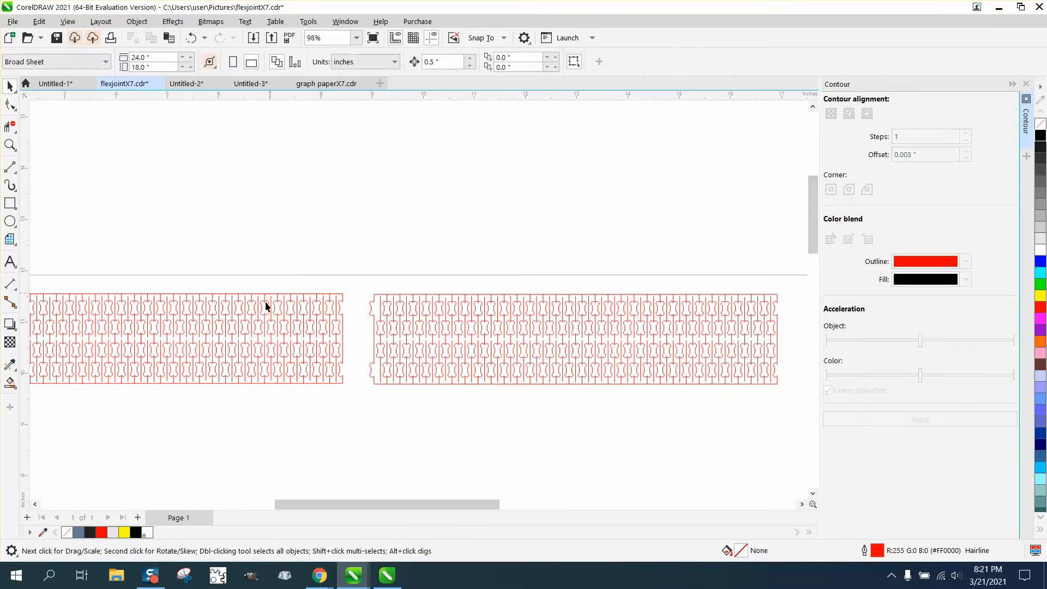
pyautogui.moveTo(266, 307); pyautogui.dragTo(298, 188)
pyautogui.scroll(-1, 189, 255)
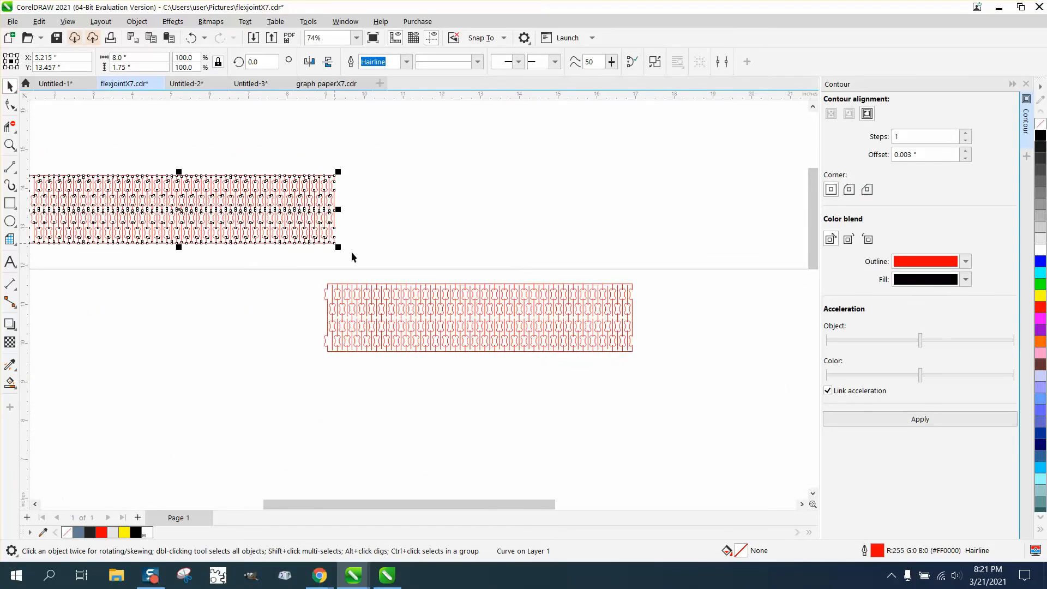
pyautogui.scroll(-1, 352, 257)
pyautogui.moveTo(355, 292); pyautogui.dragTo(138, 290)
pyautogui.click(10, 145)
pyautogui.moveTo(95, 256); pyautogui.dragTo(344, 330)
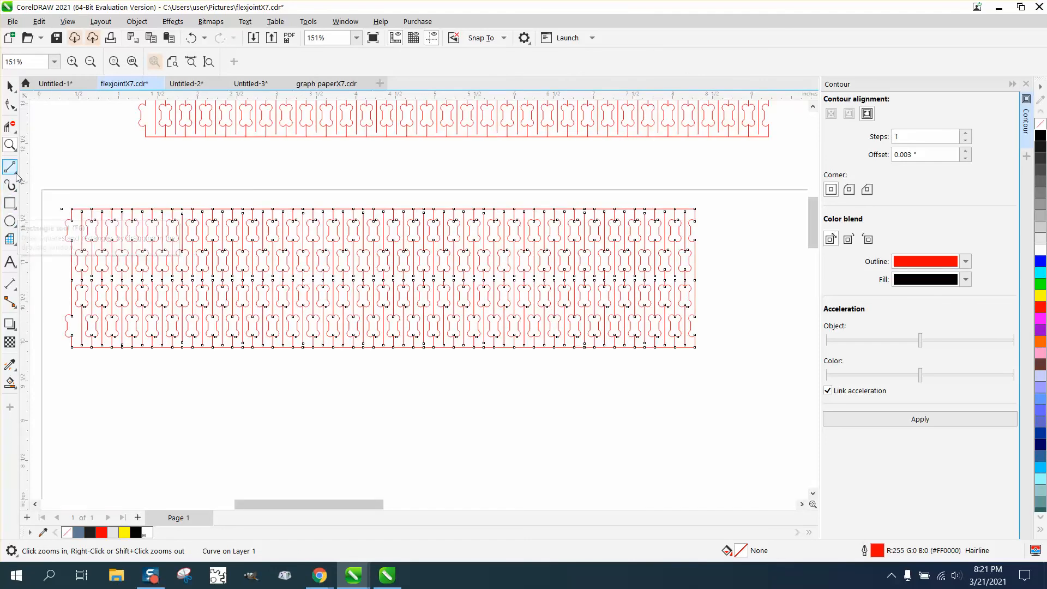
pyautogui.moveTo(49, 194); pyautogui.dragTo(216, 358)
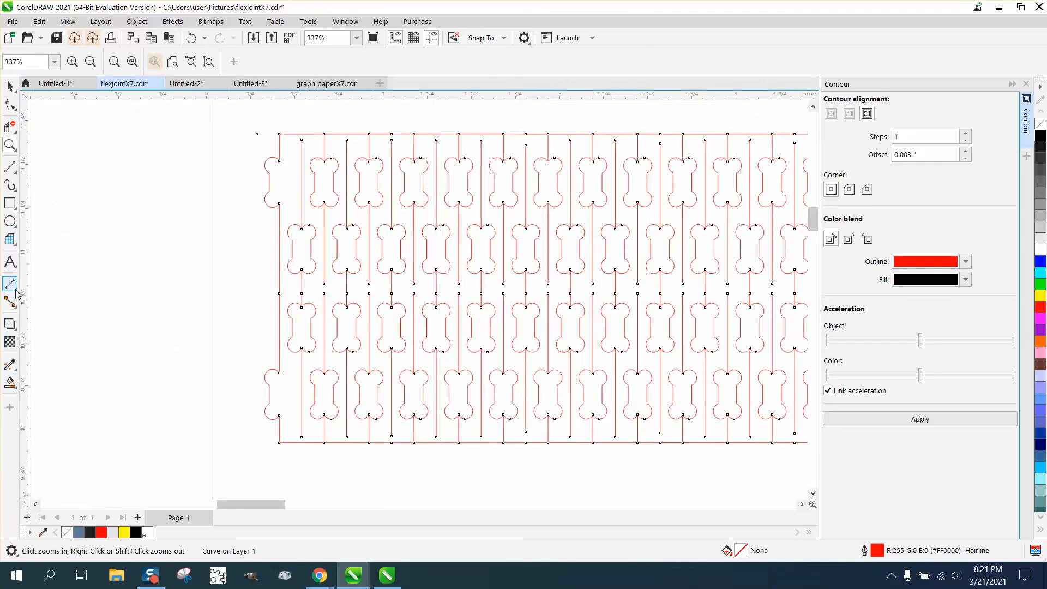
pyautogui.click(10, 167)
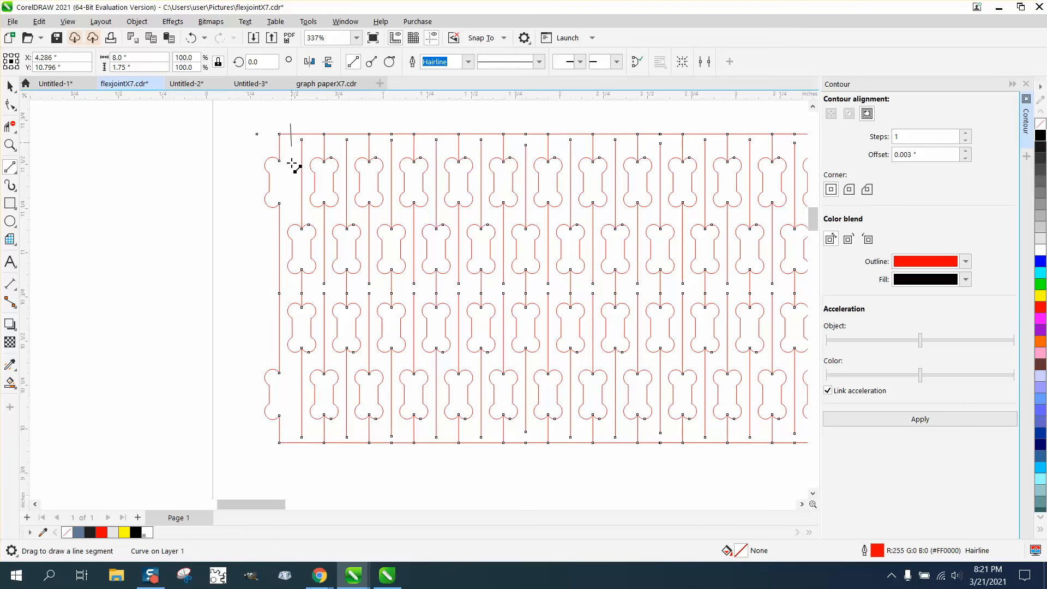
pyautogui.moveTo(293, 164); pyautogui.dragTo(291, 442)
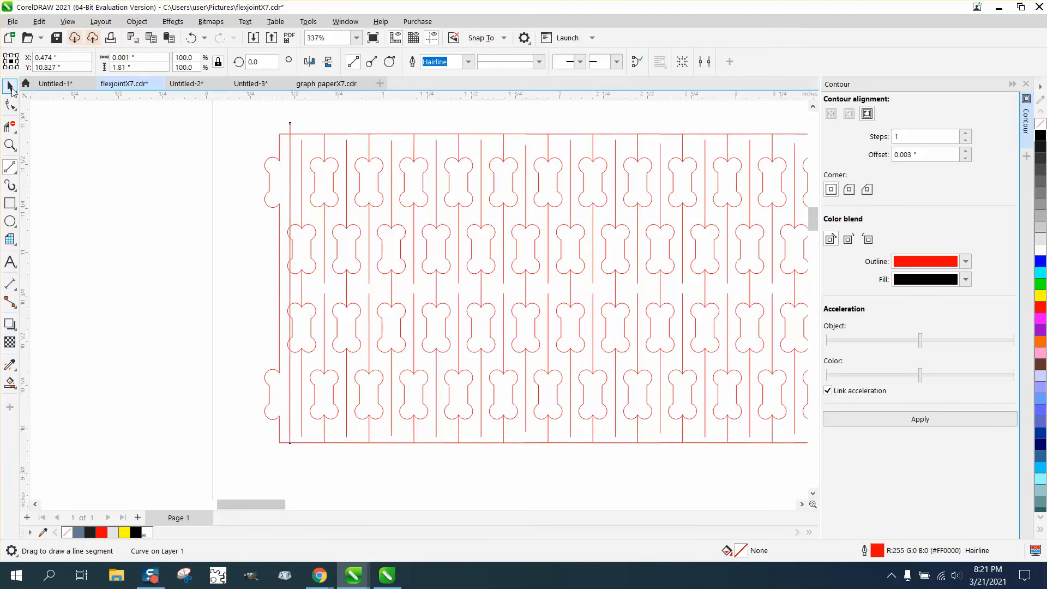
pyautogui.click(11, 87)
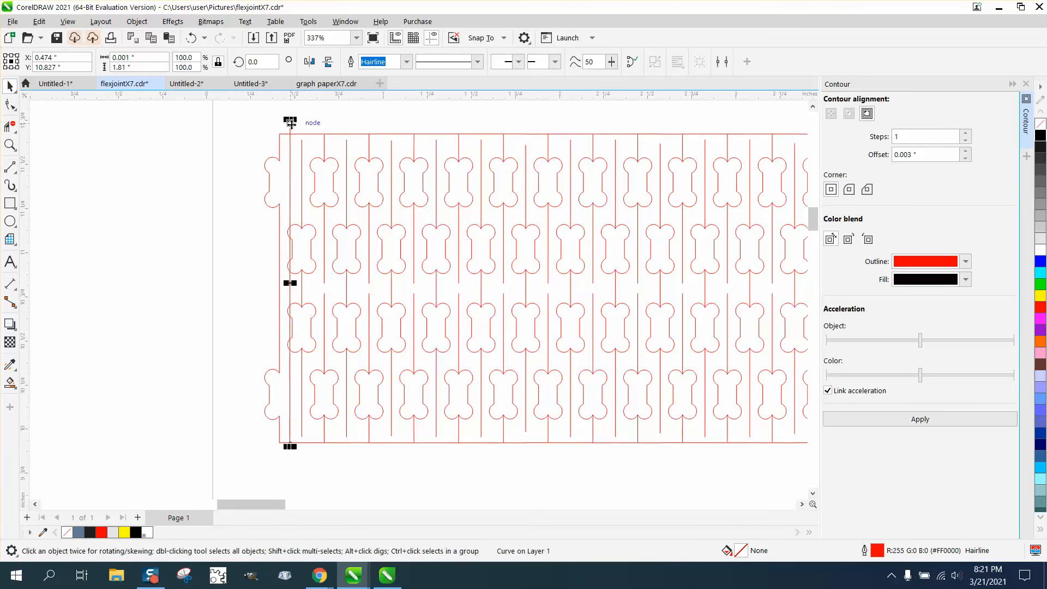
pyautogui.click(10, 104)
pyautogui.moveTo(287, 125); pyautogui.dragTo(282, 125)
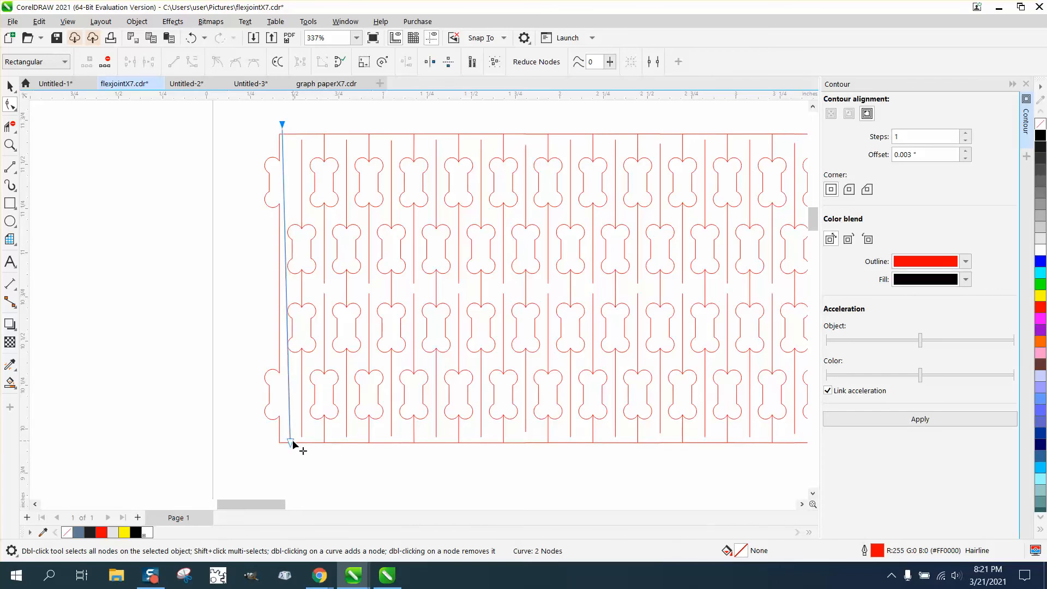
pyautogui.moveTo(290, 442); pyautogui.dragTo(286, 450)
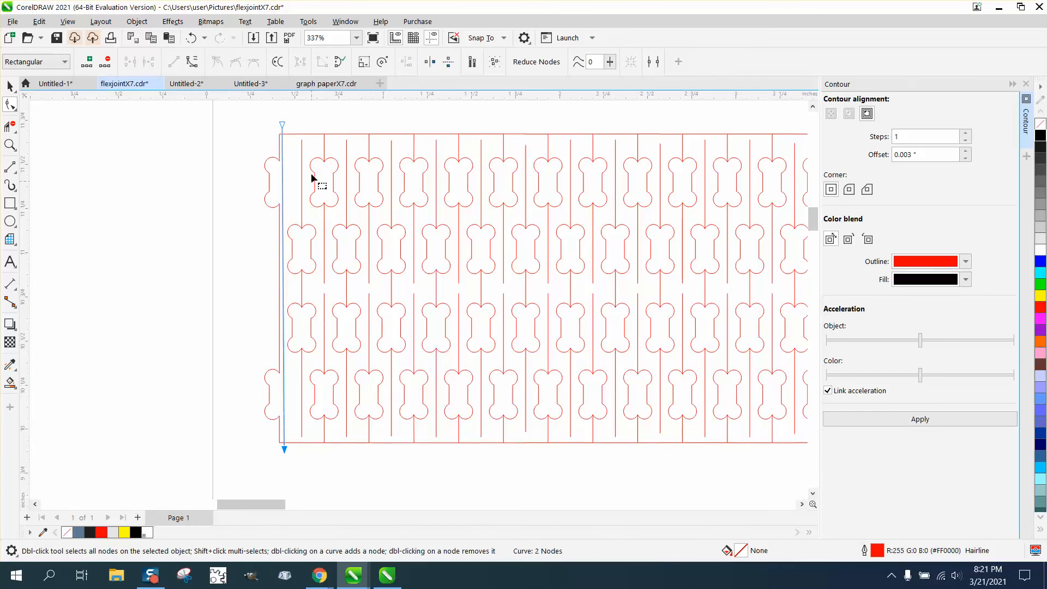
pyautogui.click(283, 125)
pyautogui.moveTo(289, 127); pyautogui.dragTo(291, 129)
pyautogui.press('Delete')
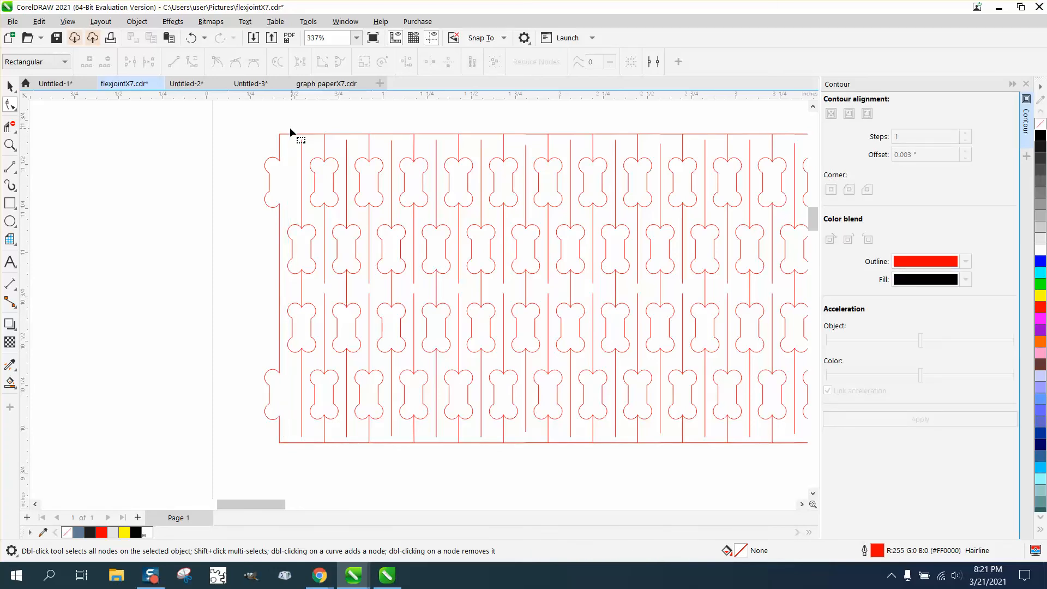
# - Draw a rectangle about 0.294 by 0.417 inches around the upper-left tab and trim away its part outside the pattern's edge
pyautogui.click(10, 203)
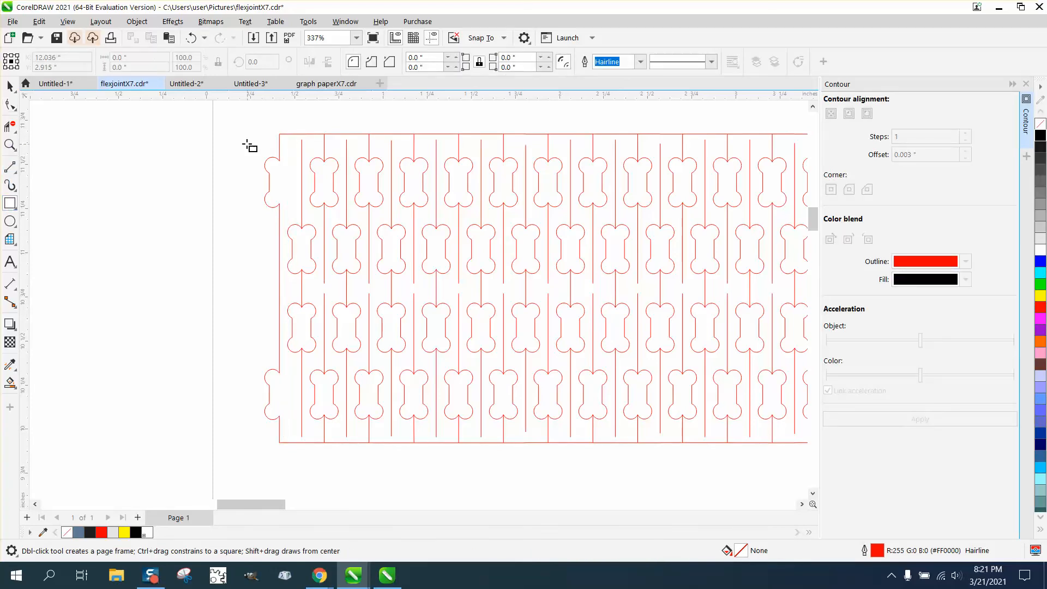
pyautogui.moveTo(246, 144); pyautogui.dragTo(298, 217)
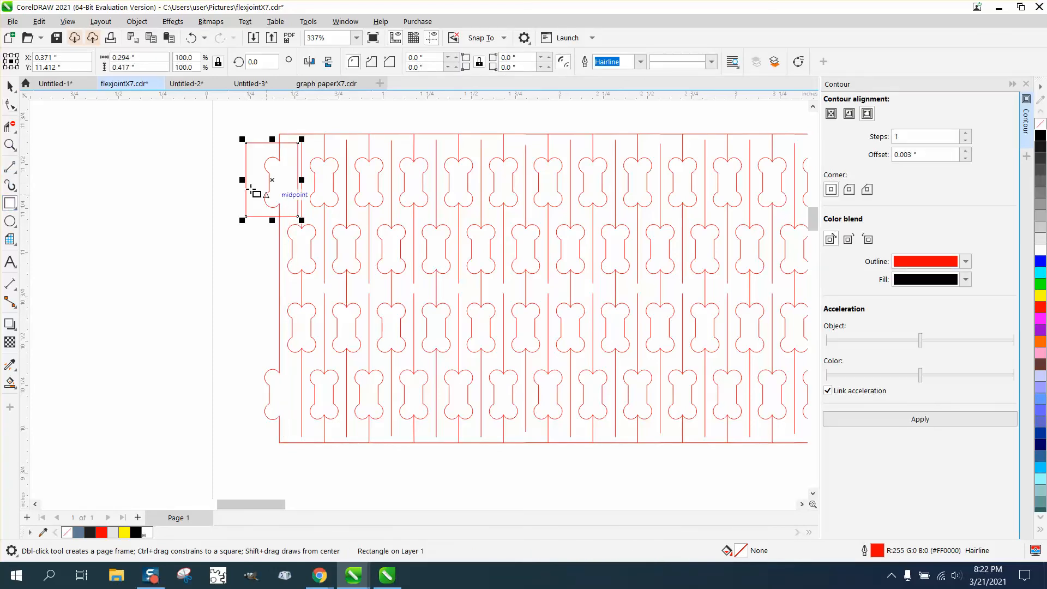
pyautogui.click(10, 127)
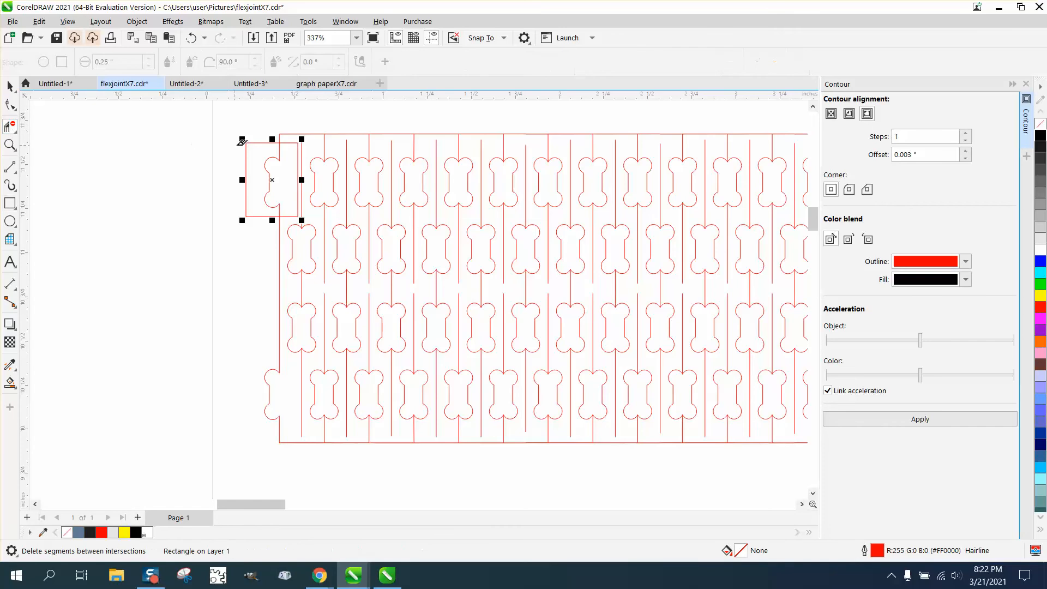
pyautogui.click(258, 160)
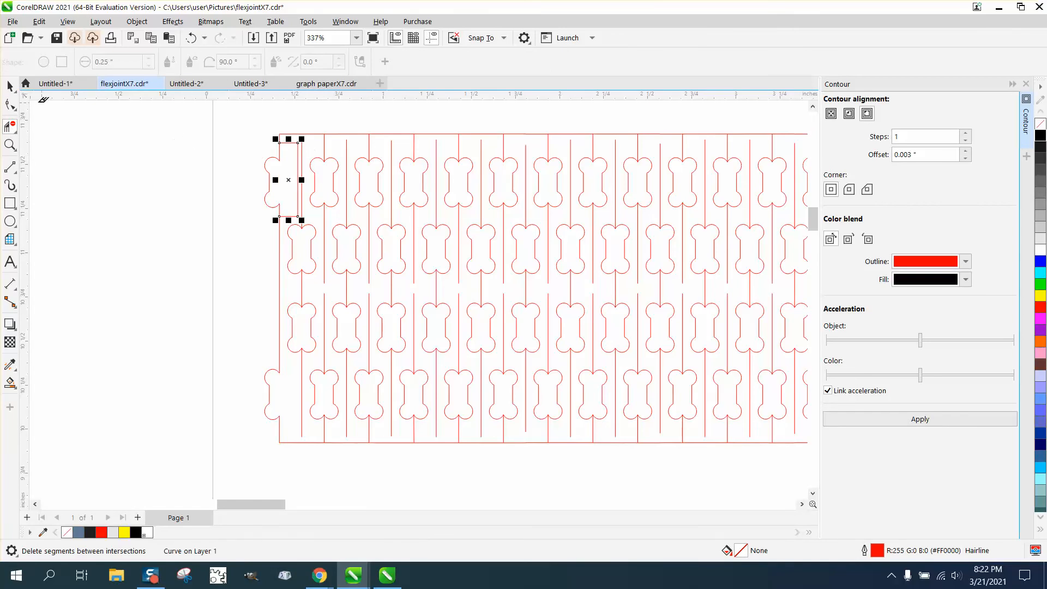
# - Smart-fill the enclosed upper-left tab region in yellow and move the resulting shape off the page, beside the pattern's left edge
pyautogui.click(10, 86)
pyautogui.moveTo(11, 383)
pyautogui.click(52, 397)
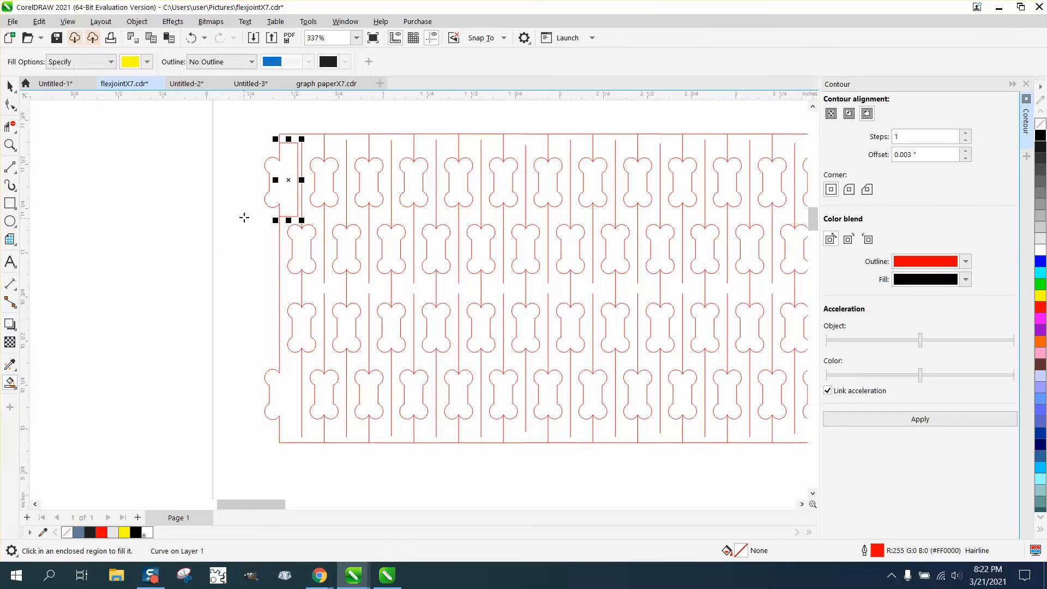
pyautogui.click(292, 164)
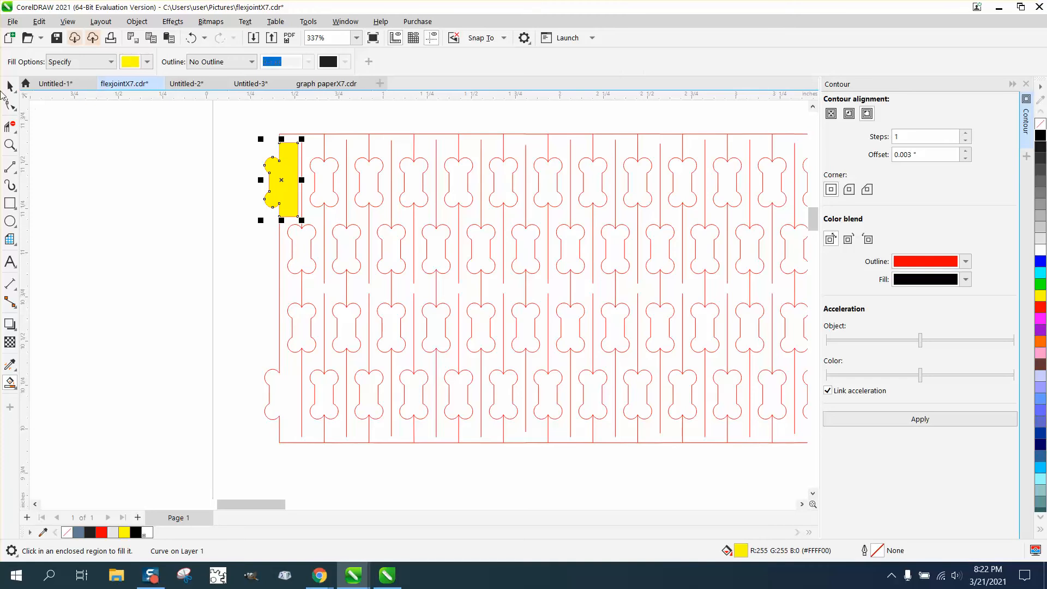
pyautogui.click(10, 86)
pyautogui.moveTo(283, 191); pyautogui.dragTo(109, 194)
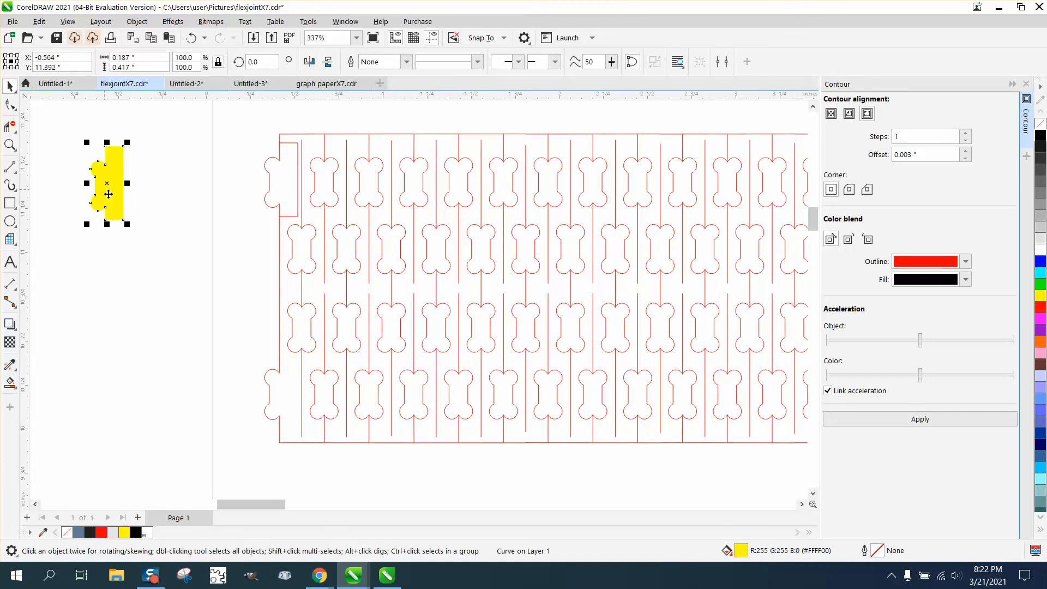
# - Give the extracted tab shape a black hairline outline and remove its fill
pyautogui.click(1042, 137)
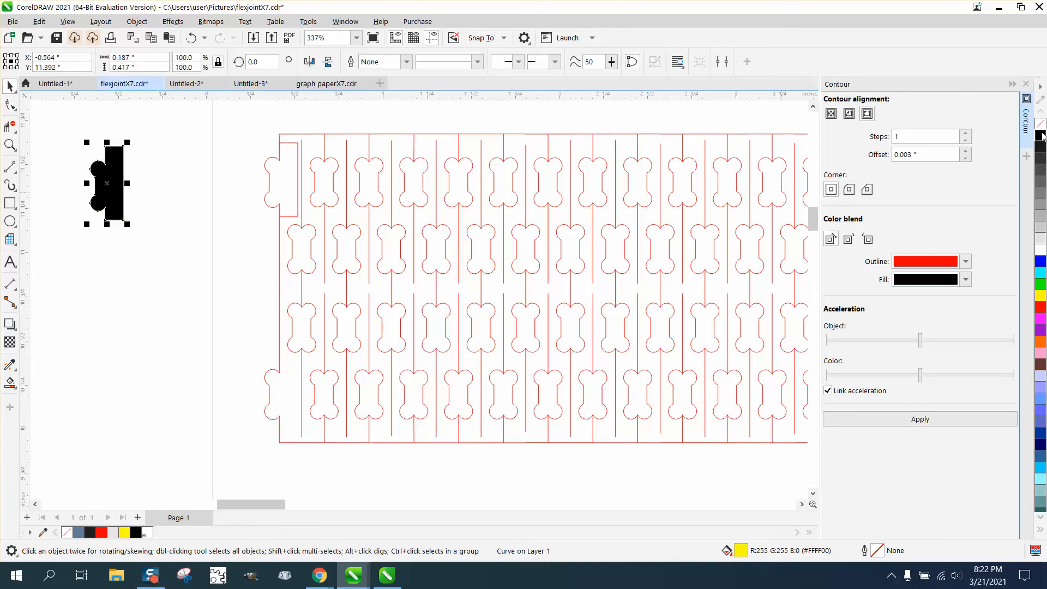
pyautogui.rightClick(1042, 137)
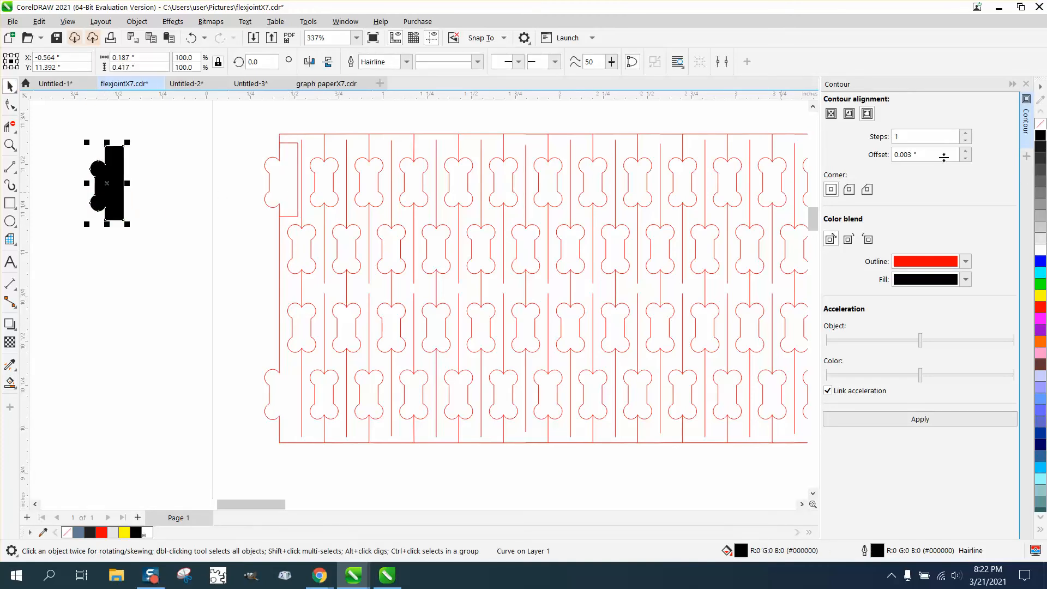
pyautogui.click(1041, 125)
# - Draw a rectangle about 0.19 by 0.387 inches around the half-bone cutout at the lower strip's upper-right corner
pyautogui.scroll(-2, 197, 198)
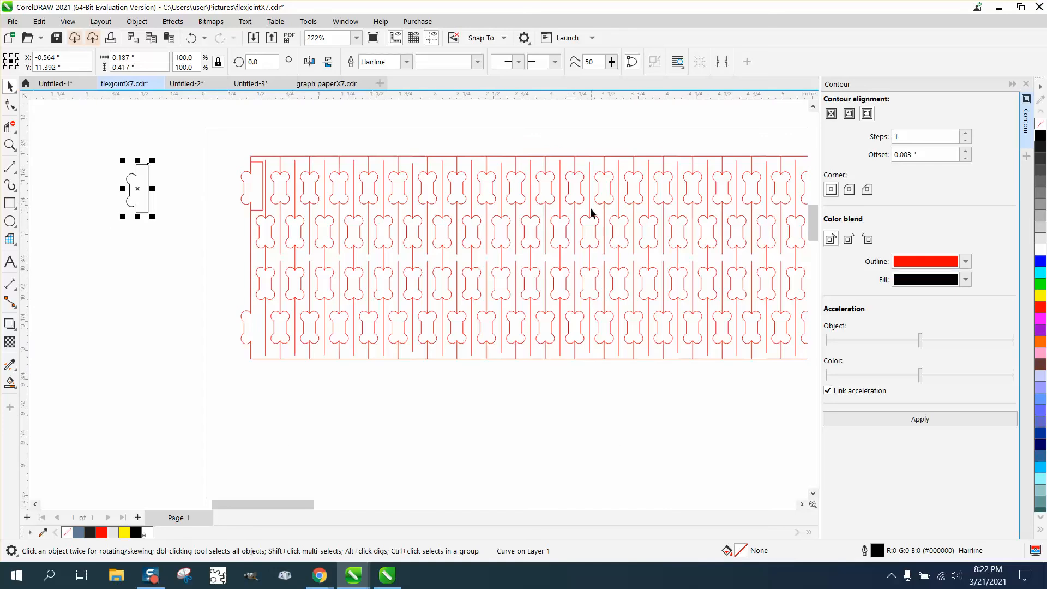
pyautogui.scroll(-1, 491, 202)
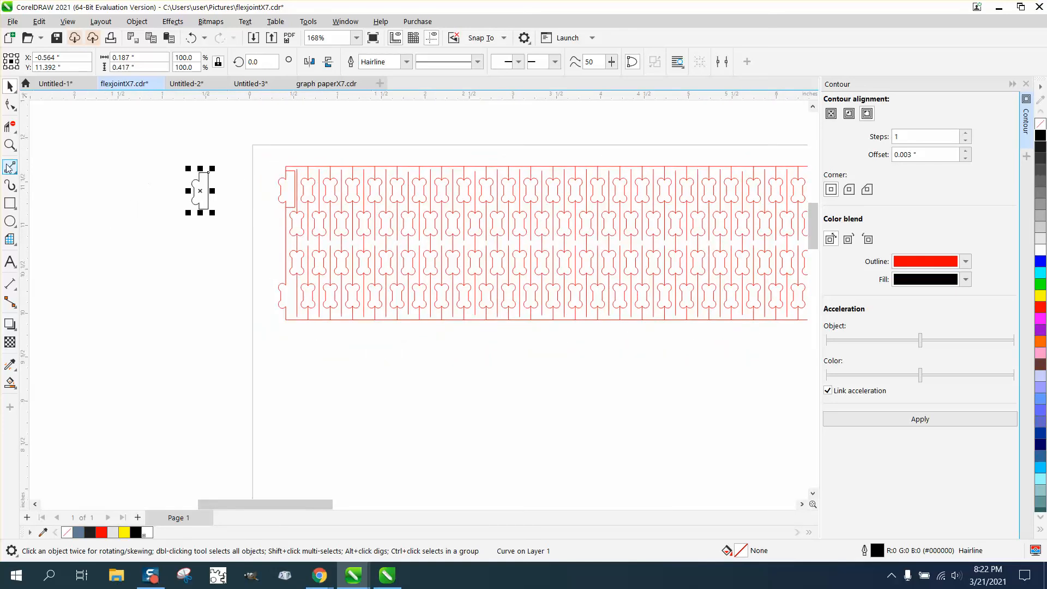
pyautogui.click(10, 144)
pyautogui.scroll(-1, 433, 195)
pyautogui.moveTo(707, 177); pyautogui.dragTo(759, 216)
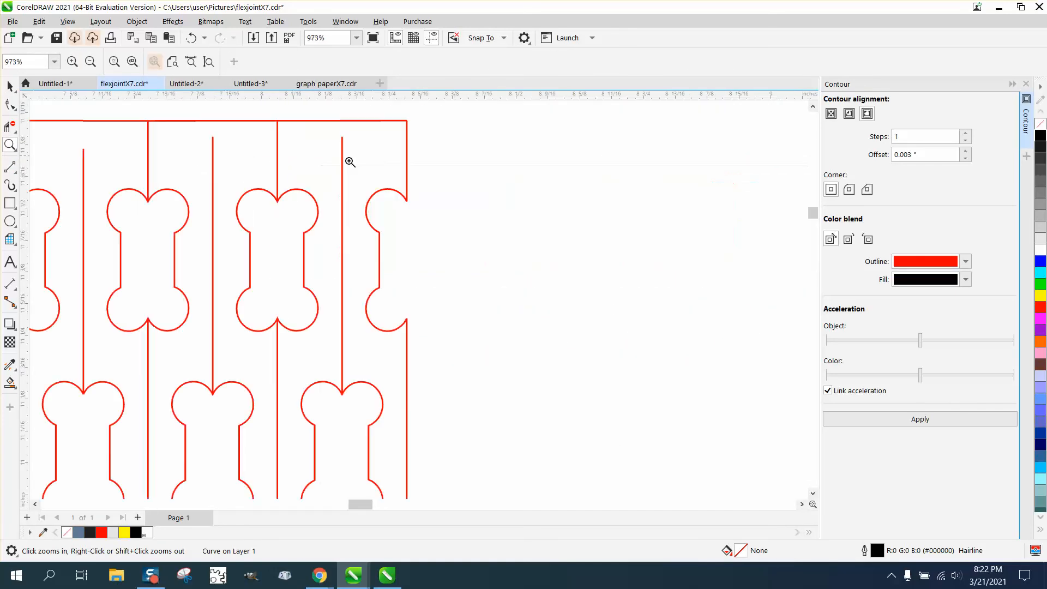
pyautogui.click(10, 203)
pyautogui.moveTo(358, 164)
pyautogui.mouseDown()
pyautogui.moveTo(402, 356)
pyautogui.moveTo(456, 360)
pyautogui.mouseUp()
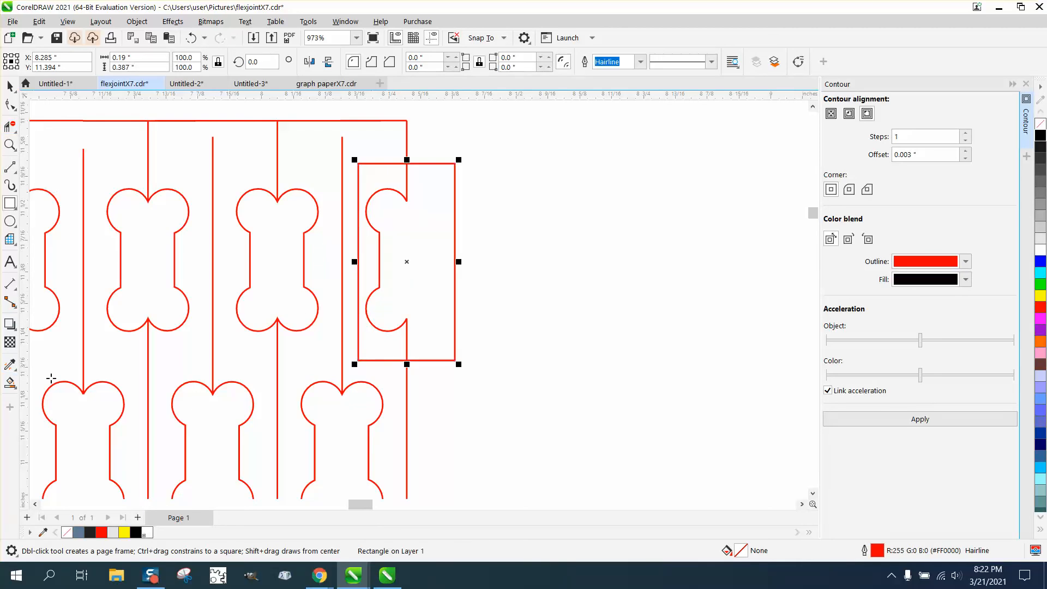
# - Smart-fill the cutout and the area outside the strip's edge, move that shape clear, and give it a black outline without fill
pyautogui.click(10, 382)
pyautogui.click(426, 291)
pyautogui.scroll(-2, 565, 314)
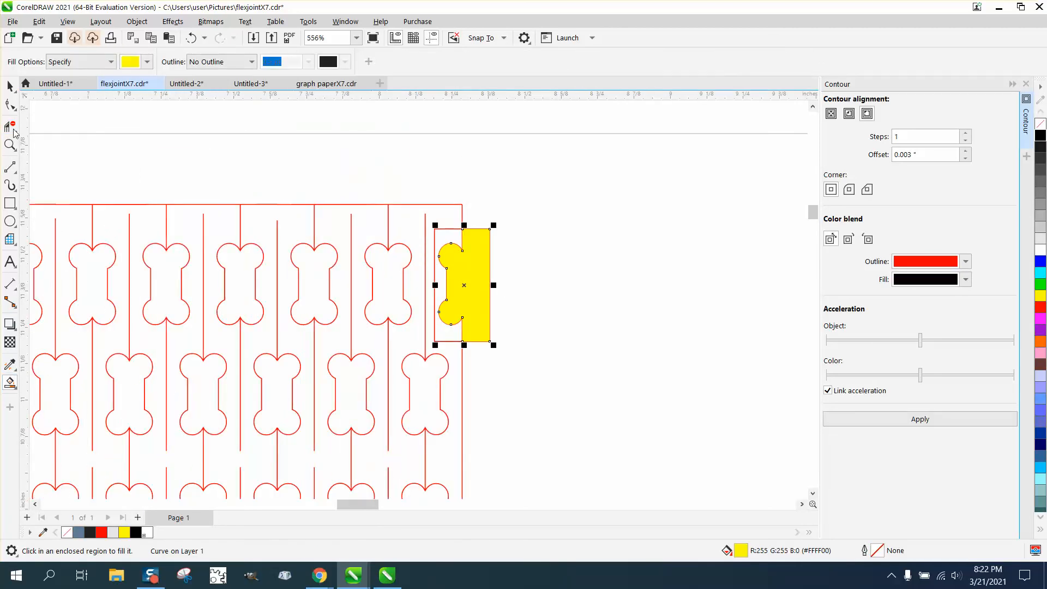
pyautogui.click(10, 85)
pyautogui.moveTo(467, 285); pyautogui.dragTo(658, 231)
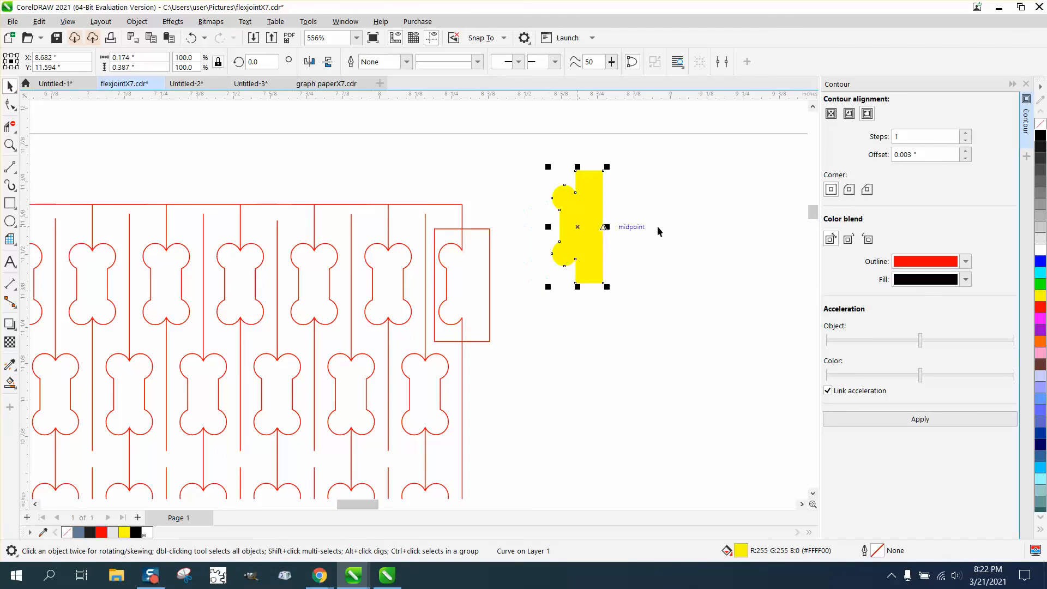
pyautogui.click(1041, 124)
pyautogui.rightClick(1040, 135)
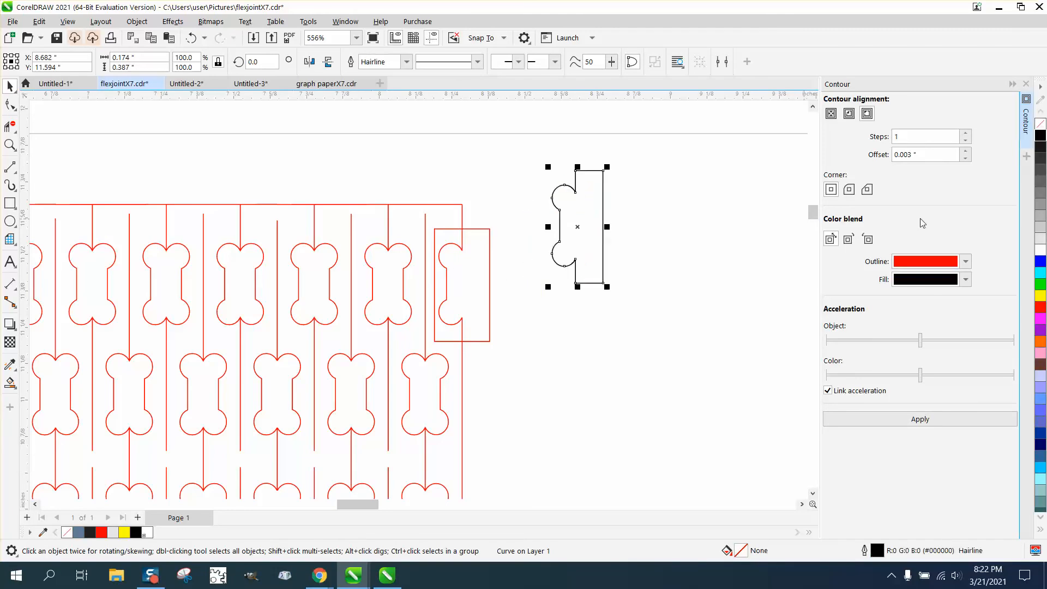
# - Move the shape extracted from the cutout beside the tab shape off the page's left edge and compare the two
pyautogui.scroll(-6, 685, 282)
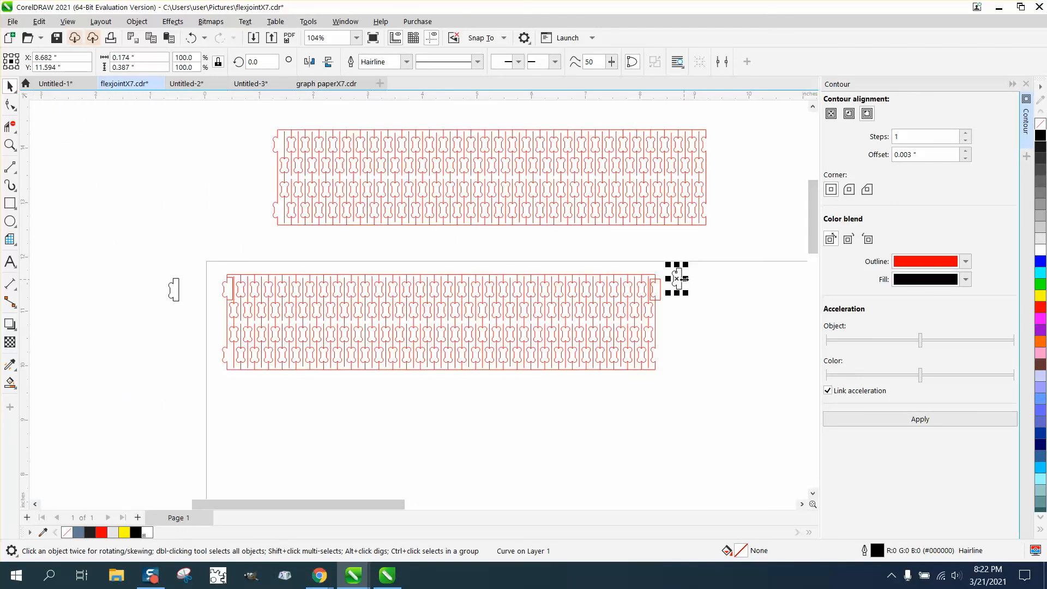
pyautogui.moveTo(676, 279); pyautogui.dragTo(189, 293)
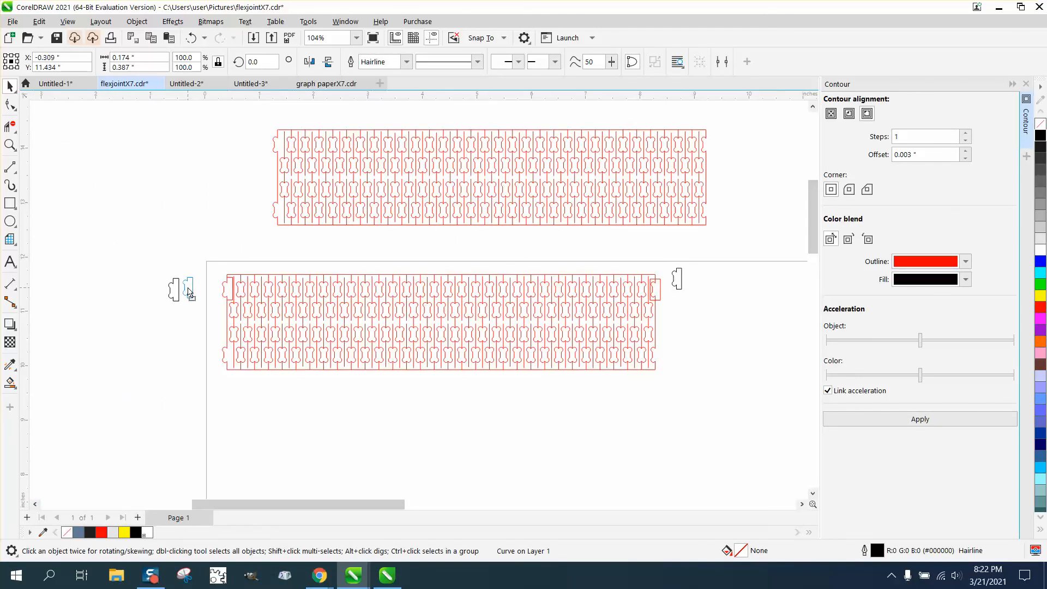
pyautogui.click(10, 145)
pyautogui.moveTo(114, 229); pyautogui.dragTo(291, 359)
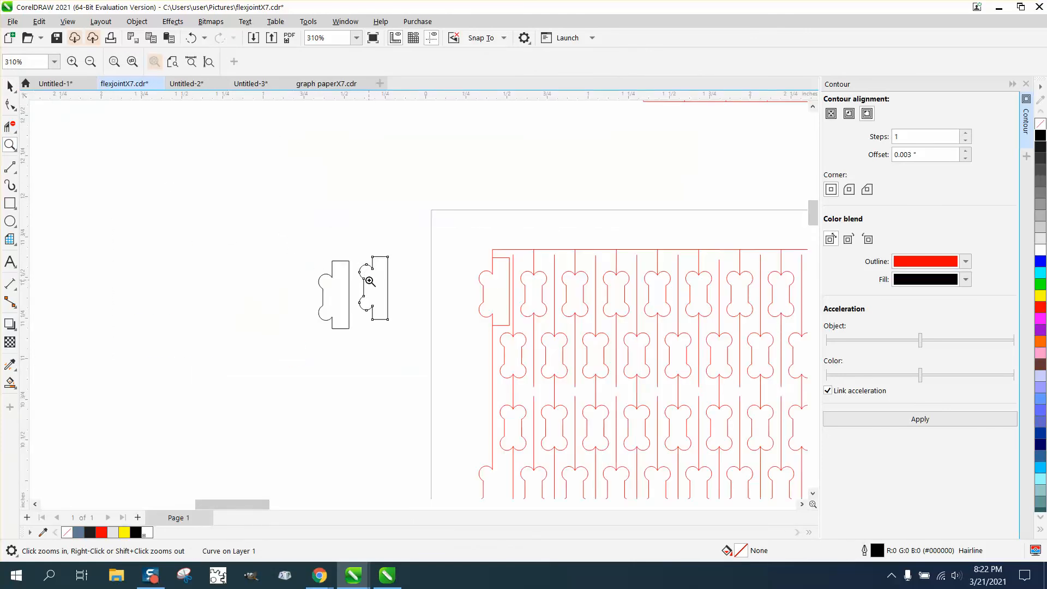
pyautogui.scroll(-1, 285, 247)
pyautogui.scroll(-3, 338, 297)
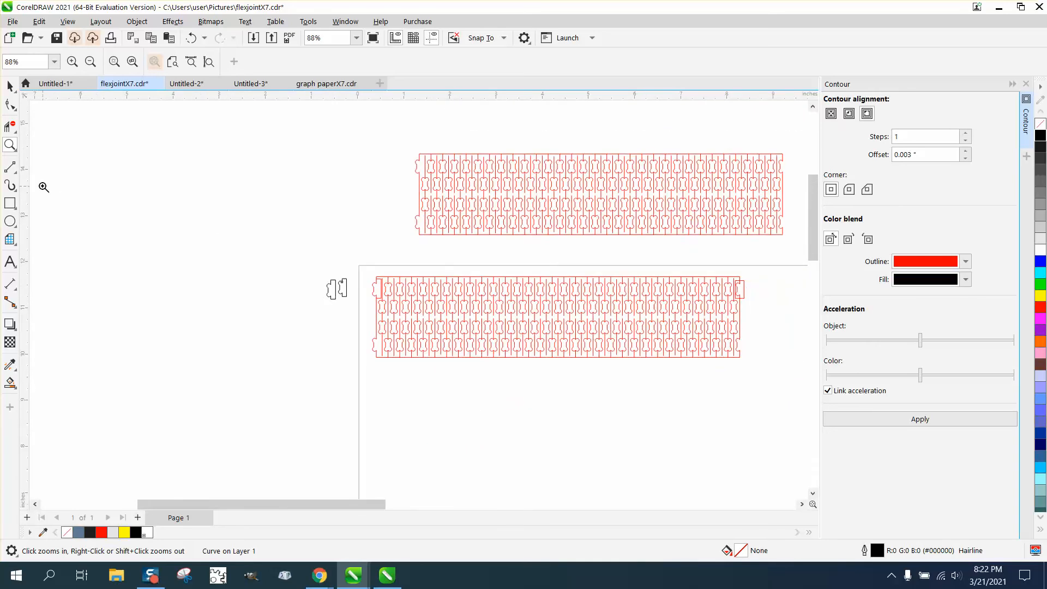
# - Shift the rectangle at the upper-right cutout slightly inward and smart-fill the area between its inner side and the cutout in yellow
pyautogui.moveTo(735, 268); pyautogui.dragTo(770, 316)
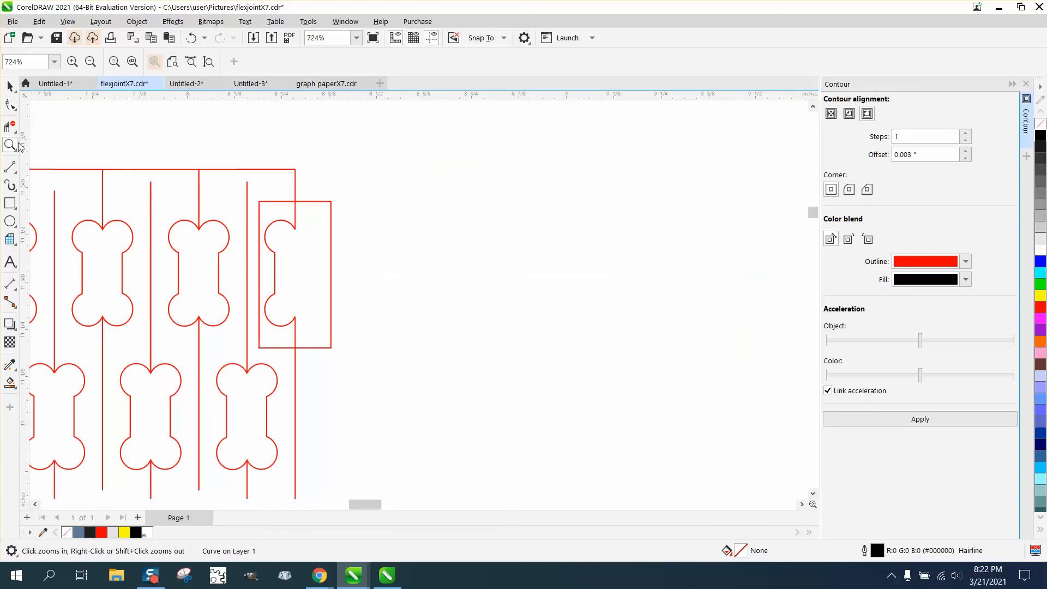
pyautogui.click(9, 86)
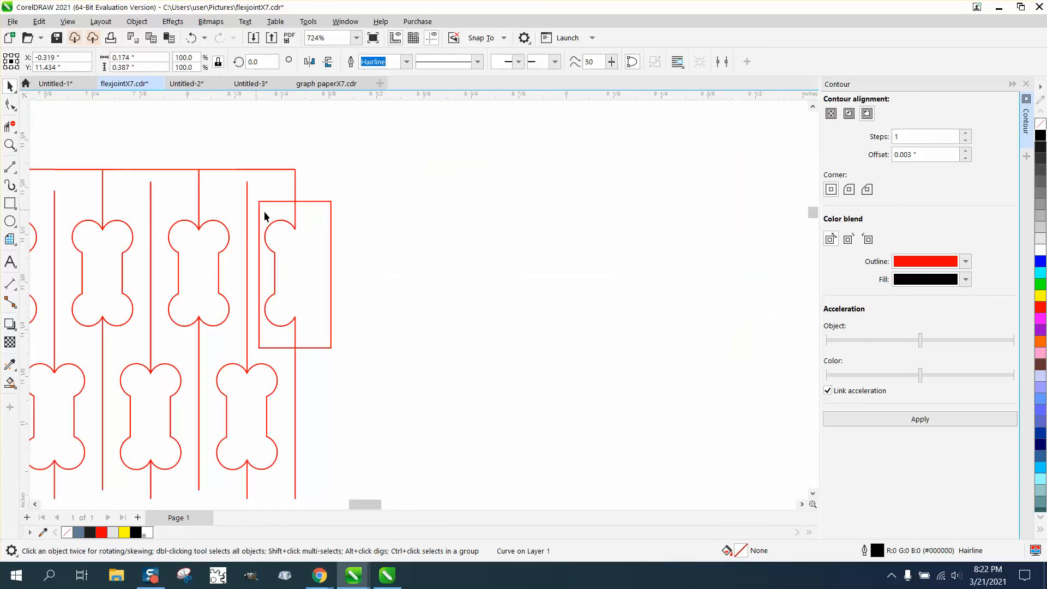
pyautogui.click(311, 201)
pyautogui.moveTo(311, 202); pyautogui.dragTo(301, 202)
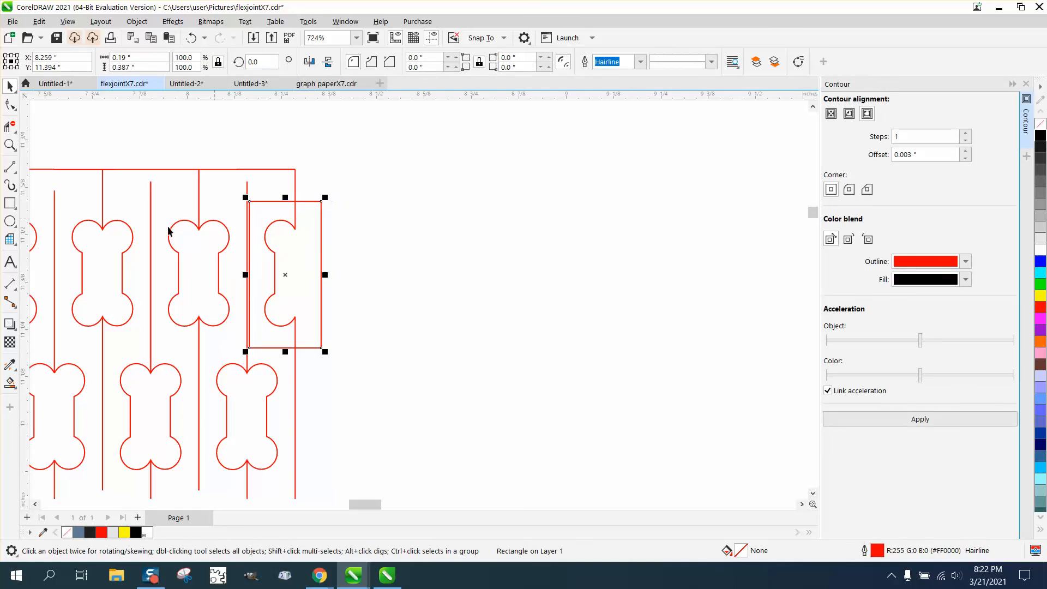
pyautogui.click(10, 381)
pyautogui.click(262, 257)
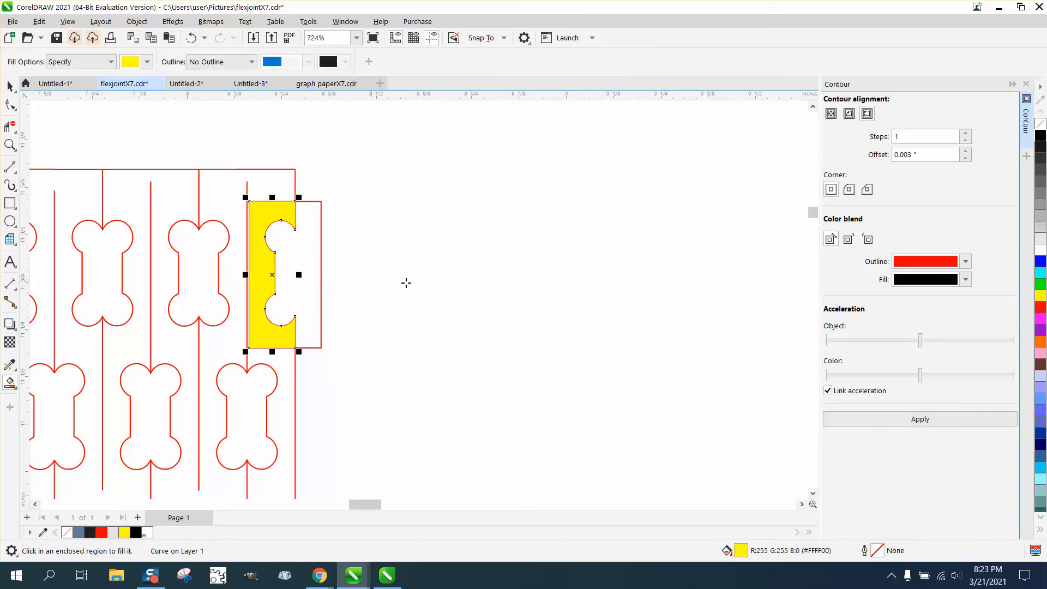
# - Move the yellow socket shape clear of the strip and give it a black outline without fill
pyautogui.scroll(-2, 405, 283)
pyautogui.click(10, 86)
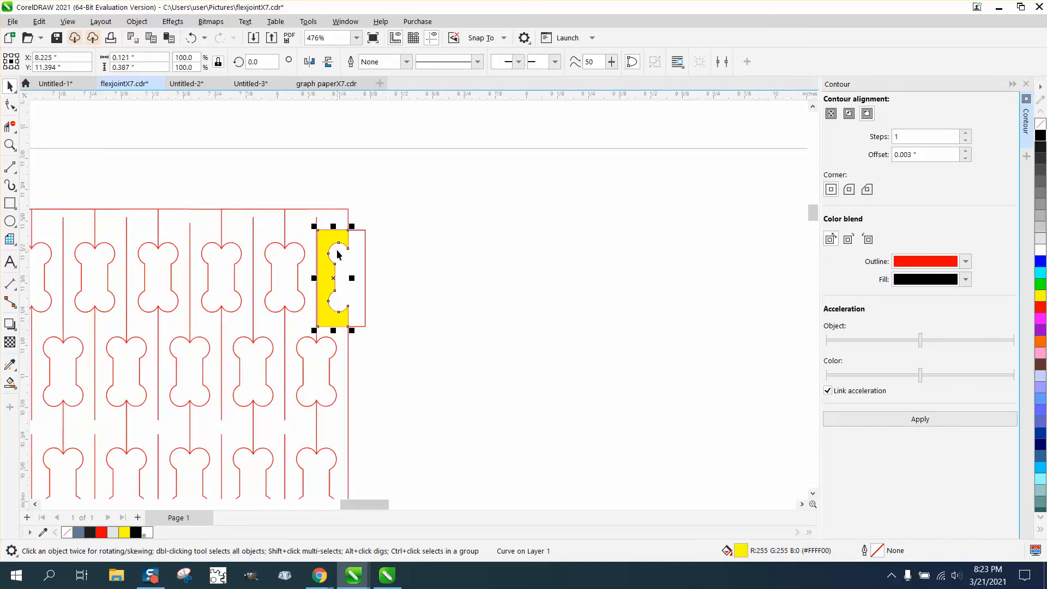
pyautogui.moveTo(334, 242); pyautogui.dragTo(515, 218)
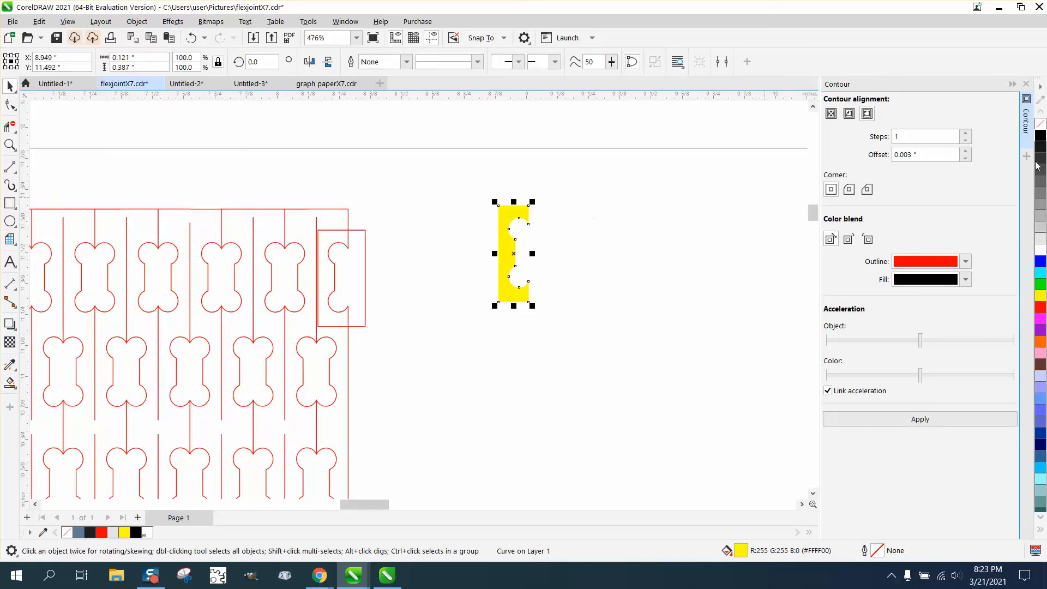
pyautogui.click(1041, 125)
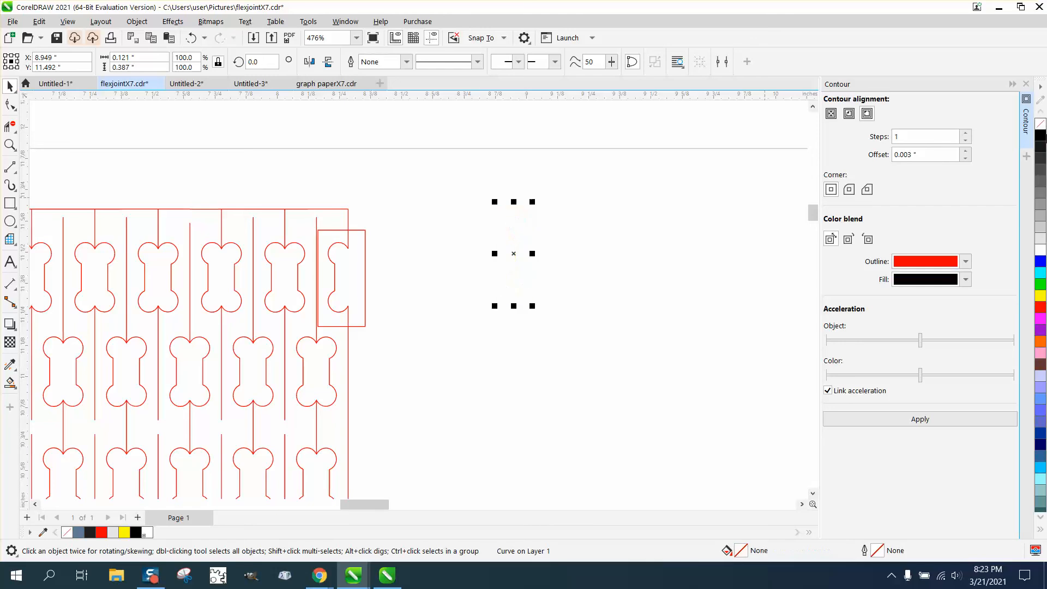
pyautogui.rightClick(1041, 135)
# - Place the socket shape to the left of the tab shape off the page and delete the wrongly extracted extra piece
pyautogui.scroll(-6, 646, 369)
pyautogui.moveTo(615, 342); pyautogui.dragTo(95, 347)
pyautogui.click(119, 335)
pyautogui.press('Delete')
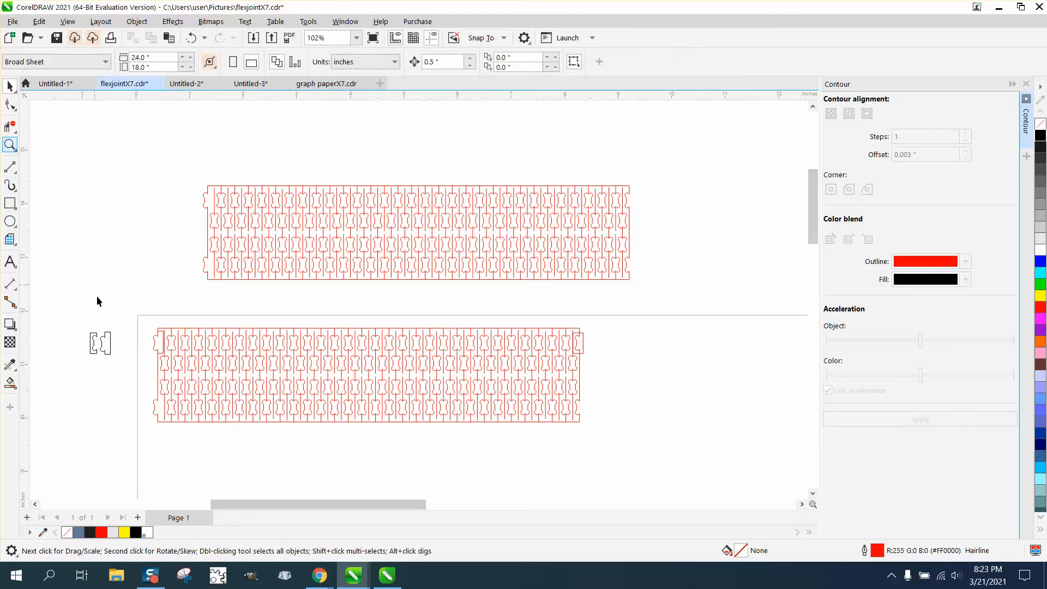
# - Move the tab test piece slightly closer to the socket piece to line up their interlocking shapes
pyautogui.moveTo(59, 319); pyautogui.dragTo(176, 375)
pyautogui.click(9, 146)
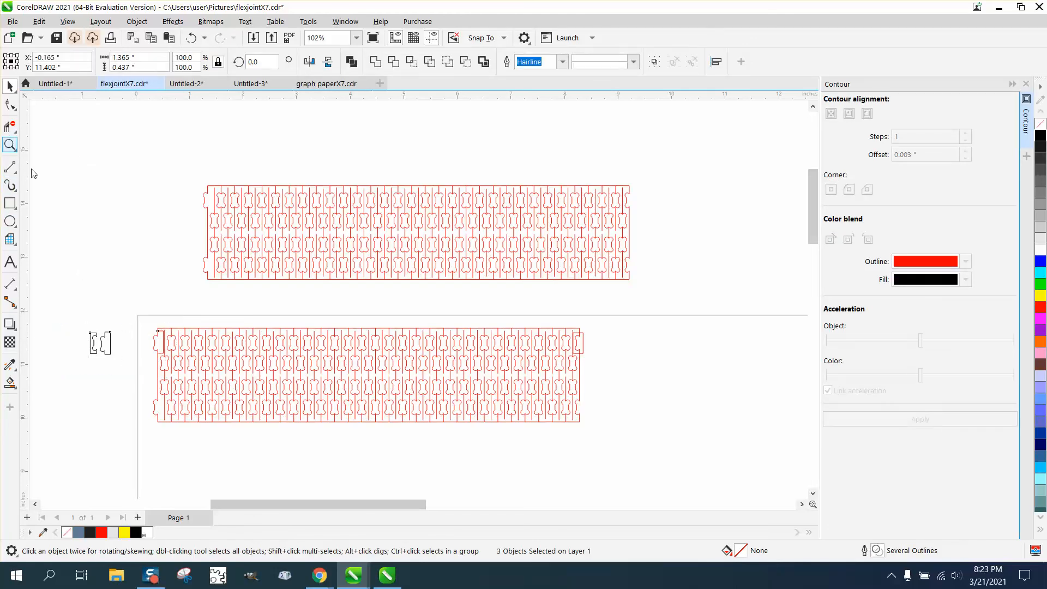
pyautogui.moveTo(70, 322); pyautogui.dragTo(211, 367)
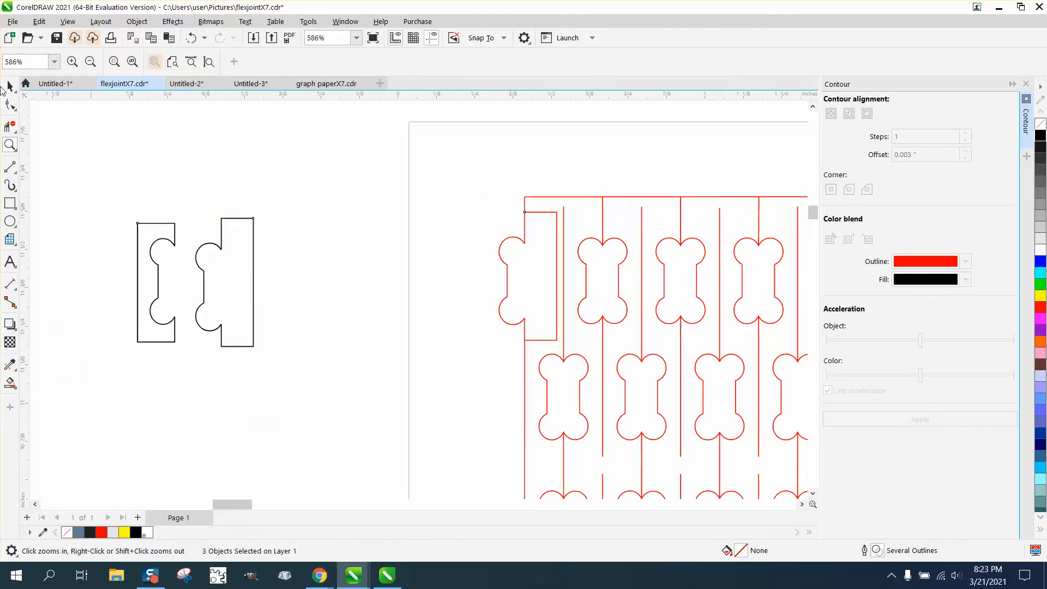
pyautogui.click(10, 85)
pyautogui.click(281, 223)
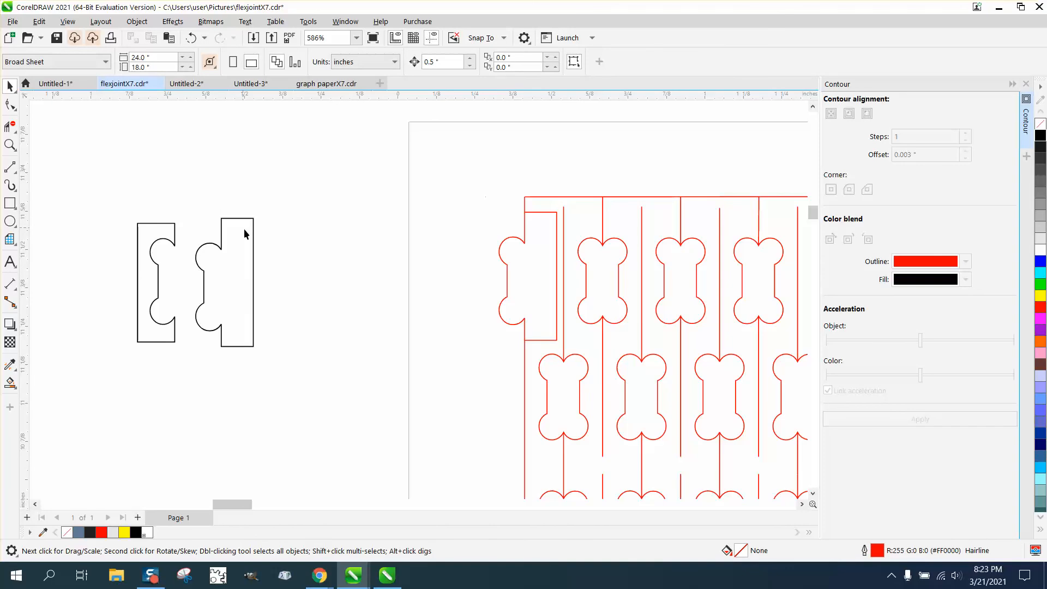
pyautogui.moveTo(253, 244)
pyautogui.mouseDown()
pyautogui.moveTo(210, 244)
pyautogui.moveTo(247, 244)
pyautogui.mouseUp()
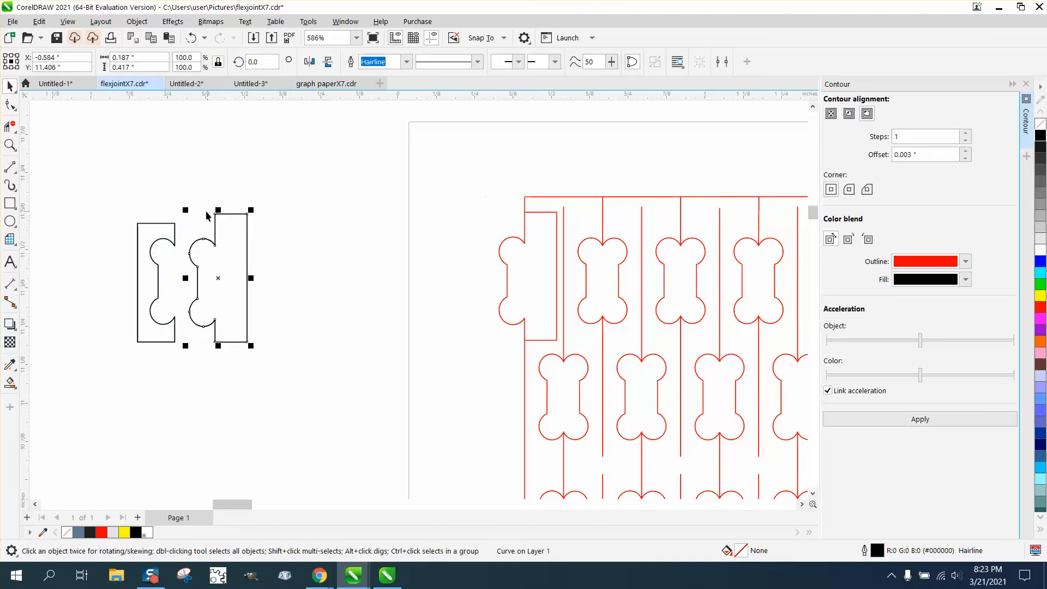
# - Delete the lower strip together with its test pieces and move the remaining strip to the page's upper-left corner
pyautogui.scroll(-1, 301, 276)
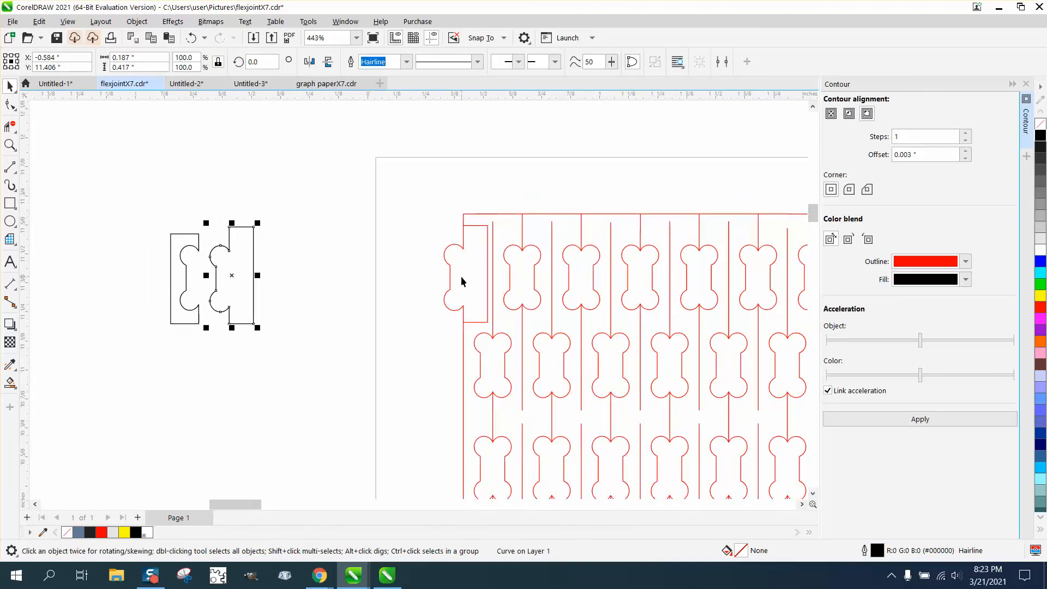
pyautogui.scroll(-4, 382, 271)
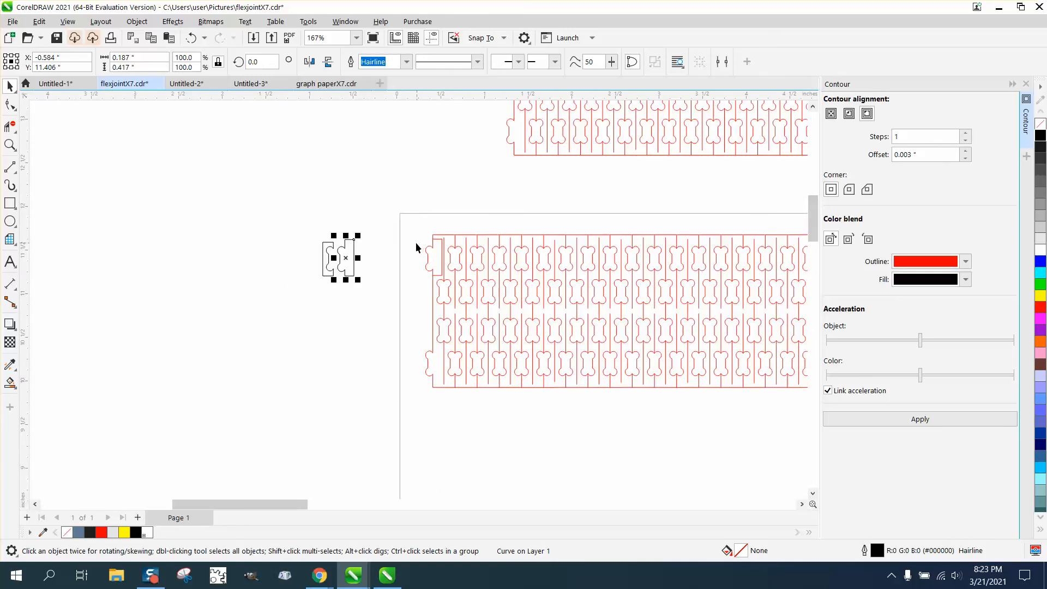
pyautogui.scroll(-2, 416, 247)
pyautogui.moveTo(316, 215); pyautogui.dragTo(789, 326)
pyautogui.press('Delete')
pyautogui.moveTo(702, 170); pyautogui.dragTo(650, 276)
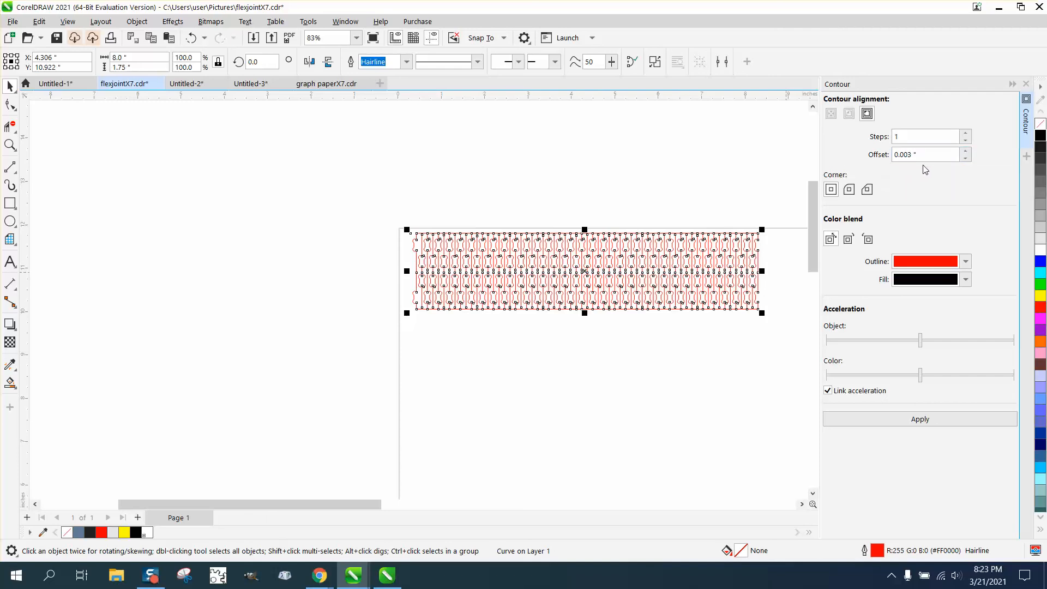
pyautogui.click(10, 145)
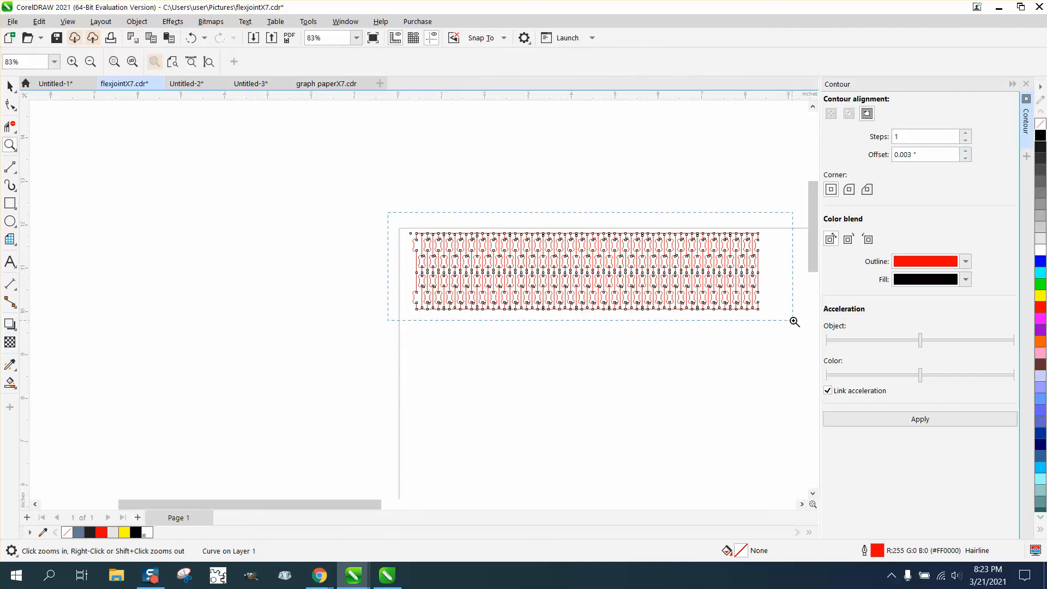